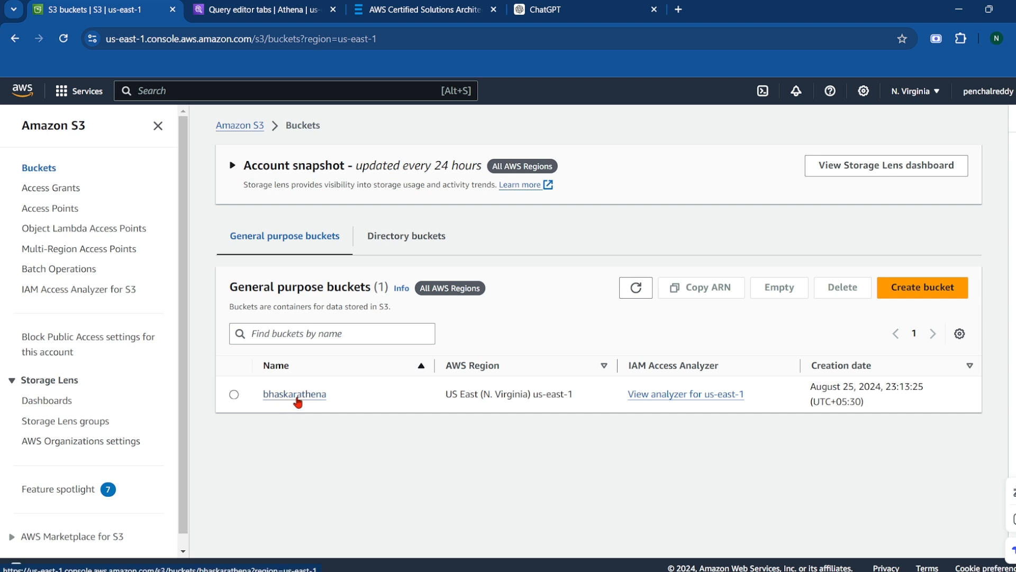
Create a folder named "logs" in the bhaskarathena S3 bucket and open it
click(298, 401)
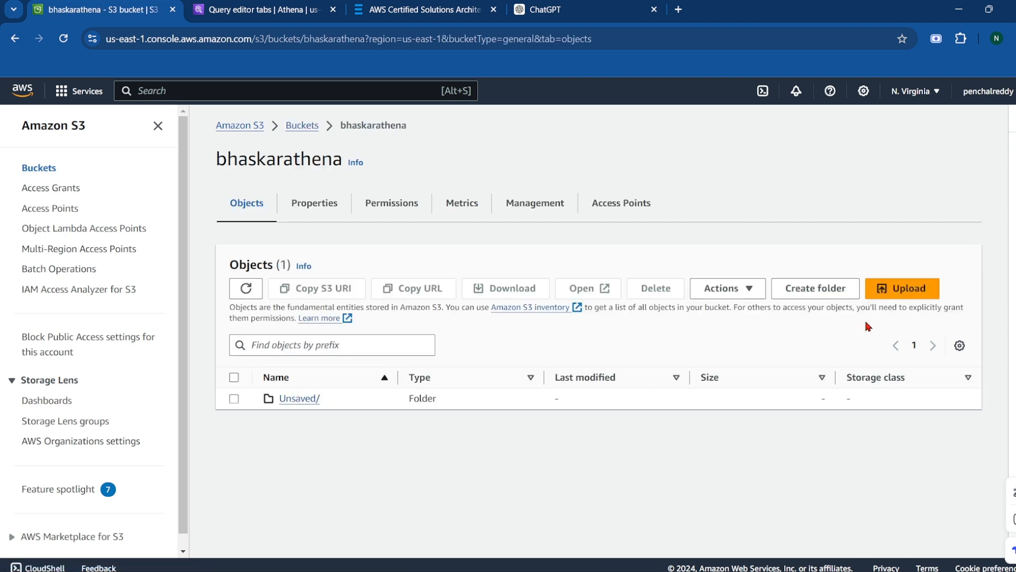
click(808, 296)
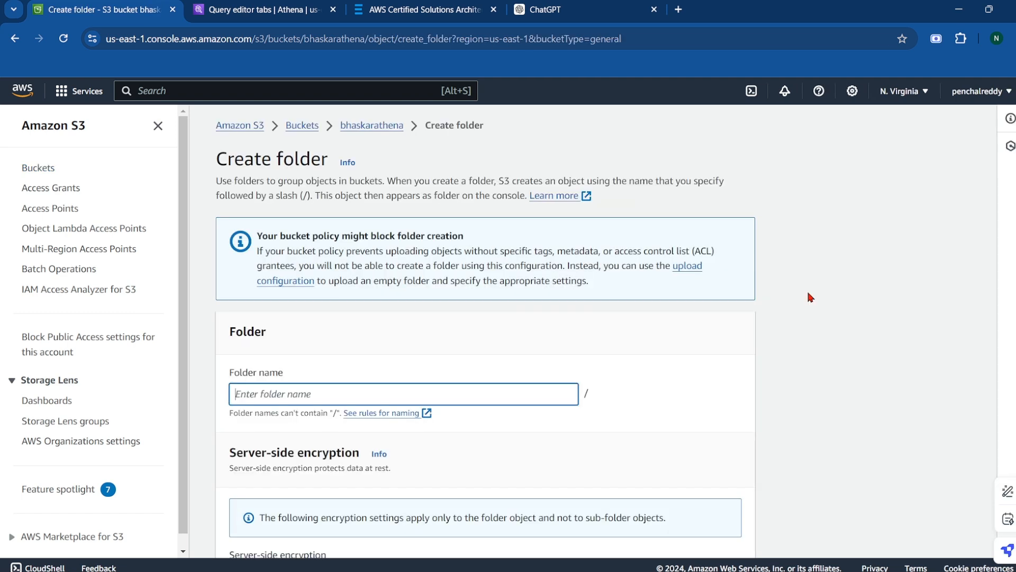
click(470, 388)
text(logs)
scroll(471, 392, down, 4)
click(722, 538)
click(722, 539)
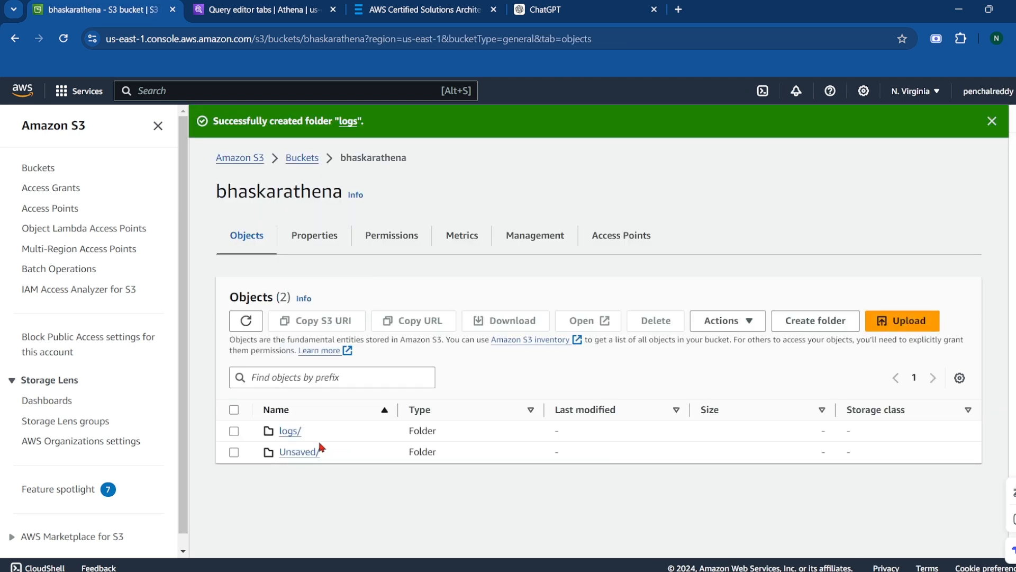
click(290, 431)
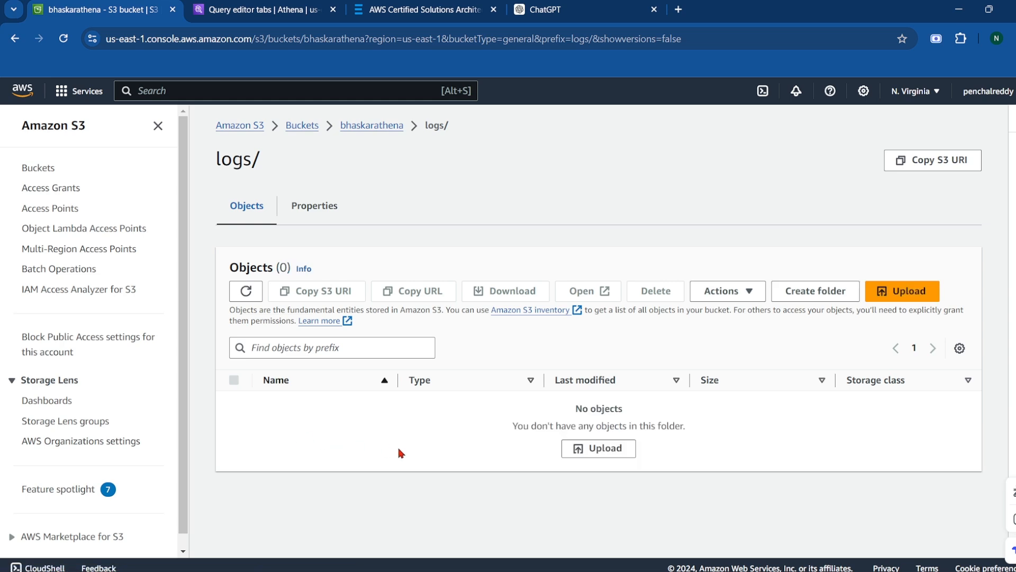
Switch to VS Code and review the log entries in logfile1.json across their full width
key(alt+Tab)
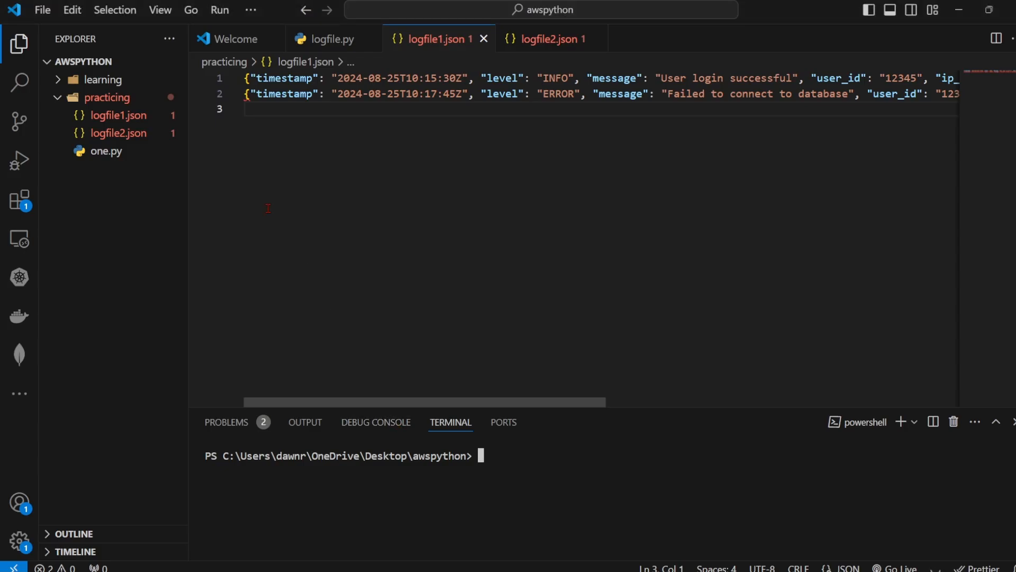
click(116, 115)
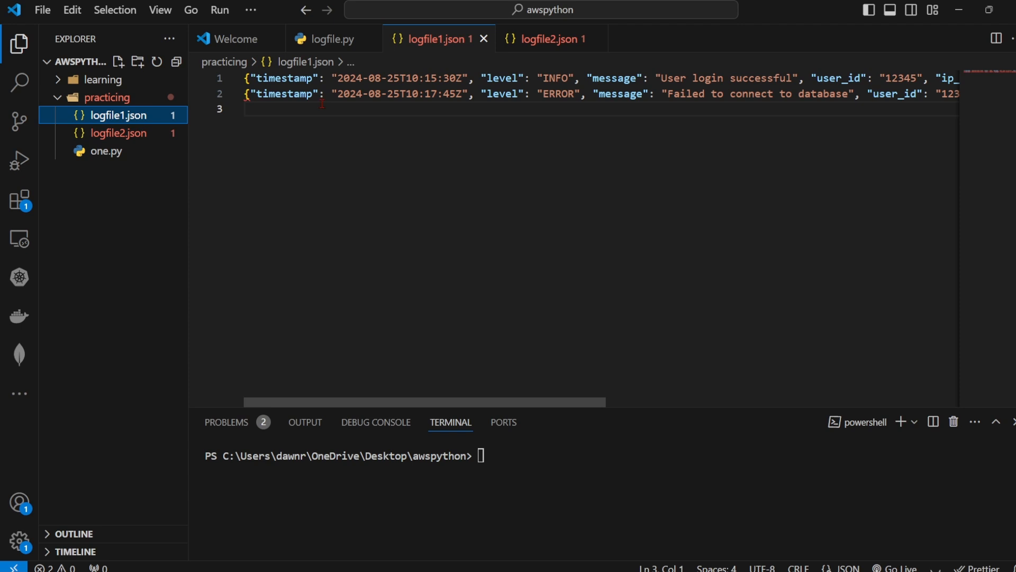
scroll(489, 129, right, 1)
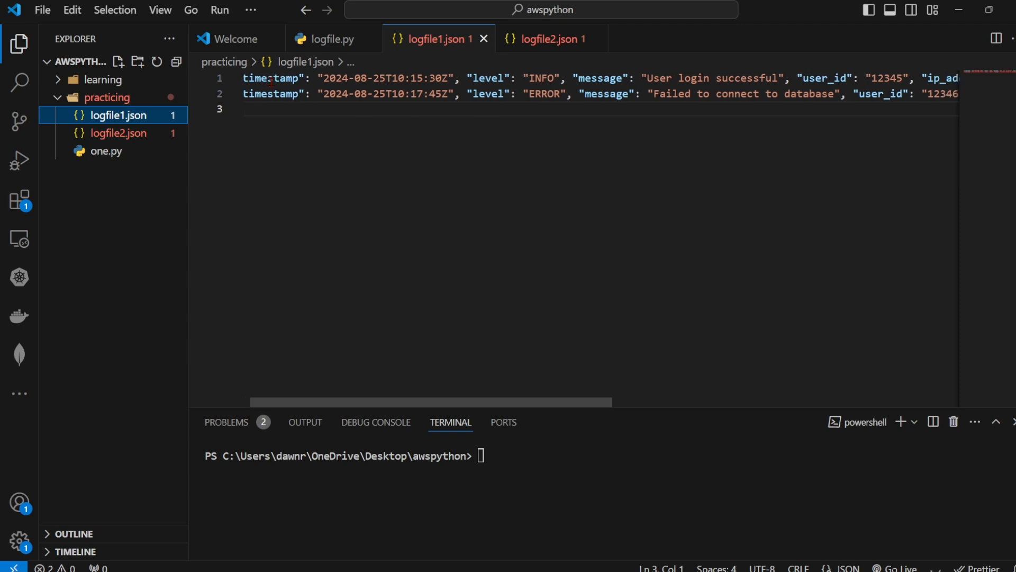
scroll(495, 116, right, 10)
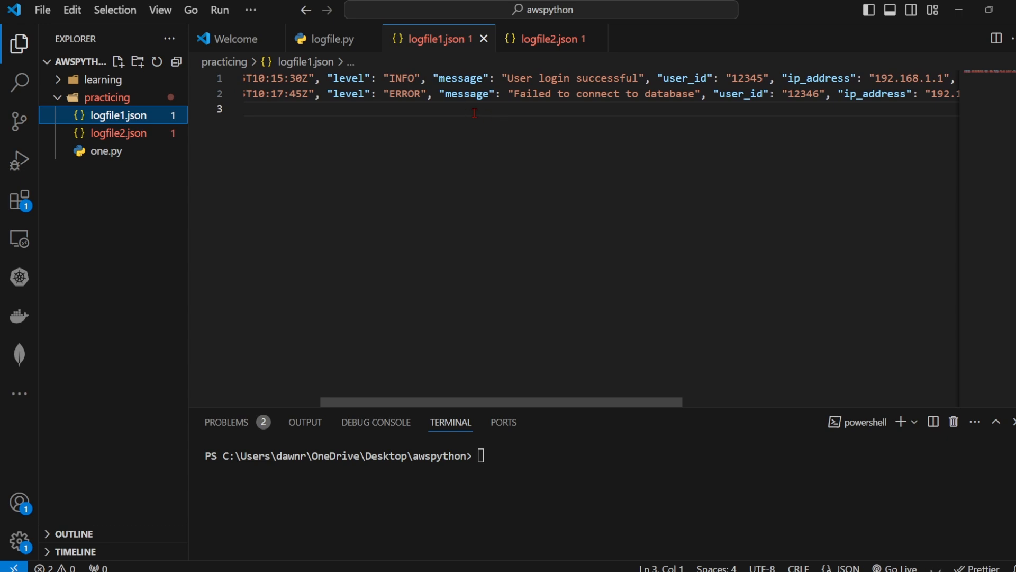
Back in the S3 console, upload logfile1.json from the practicing folder to logs/ and return to the bucket's object list
key(alt+Tab)
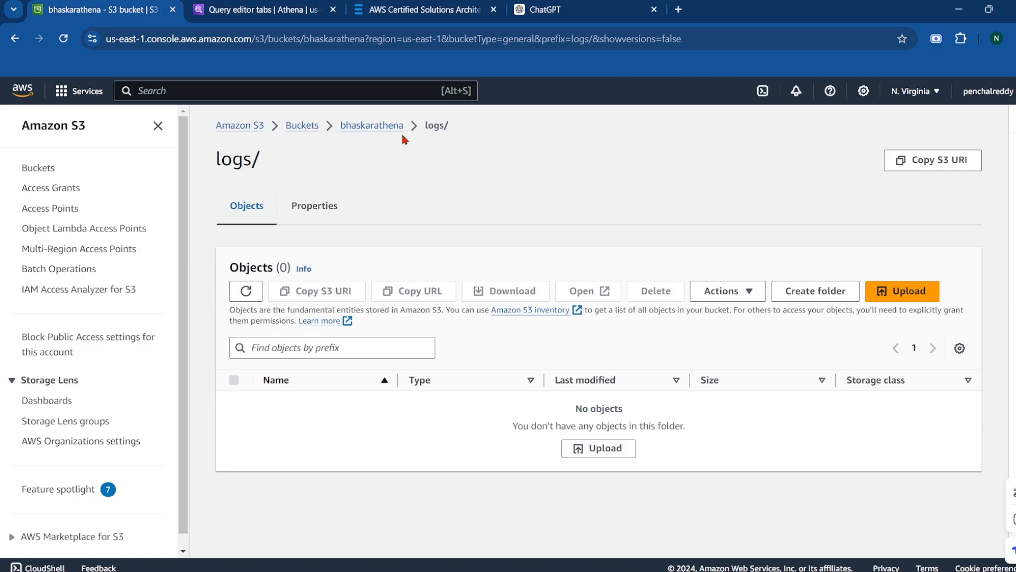
click(620, 449)
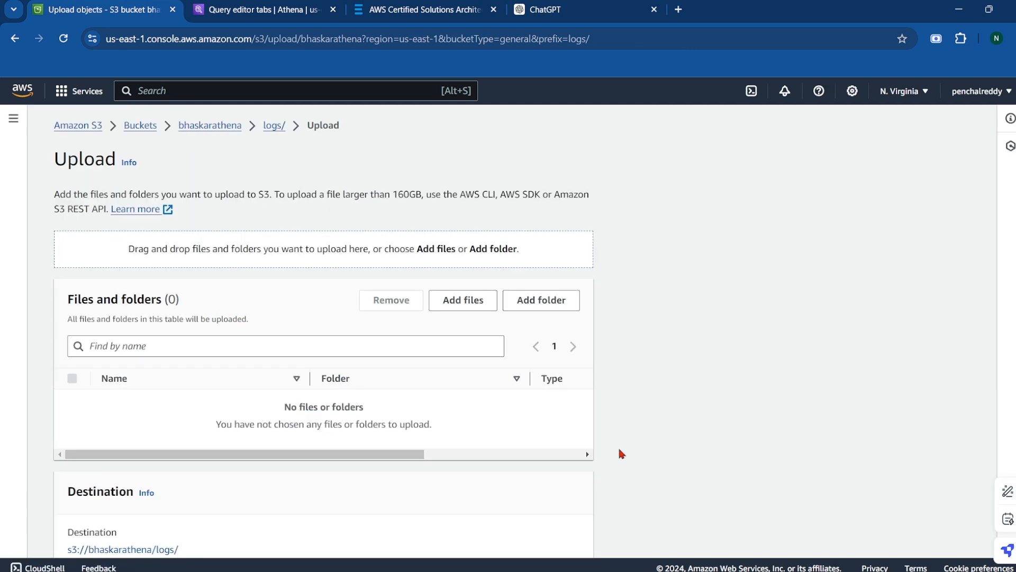
click(454, 307)
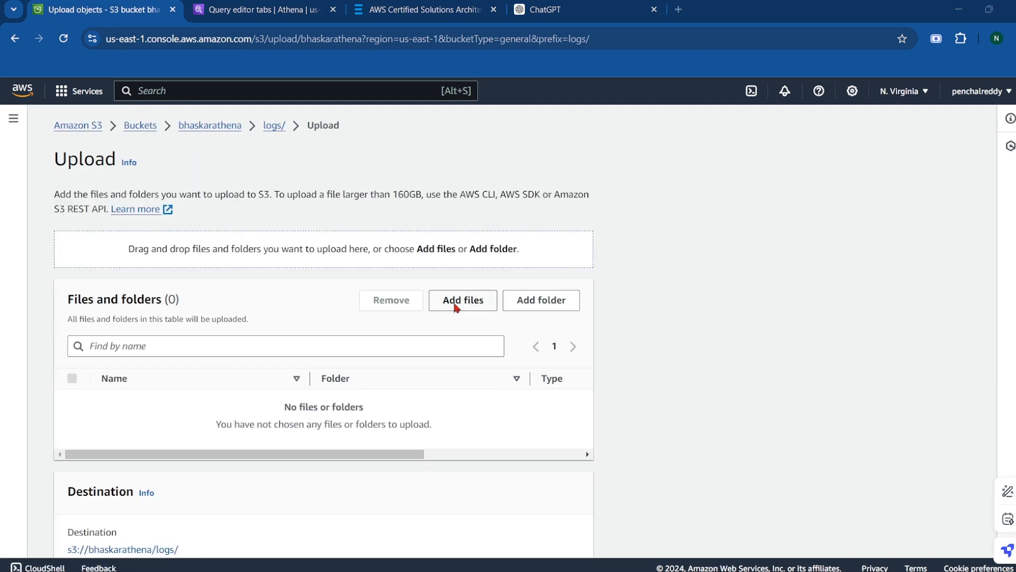
click(160, 104)
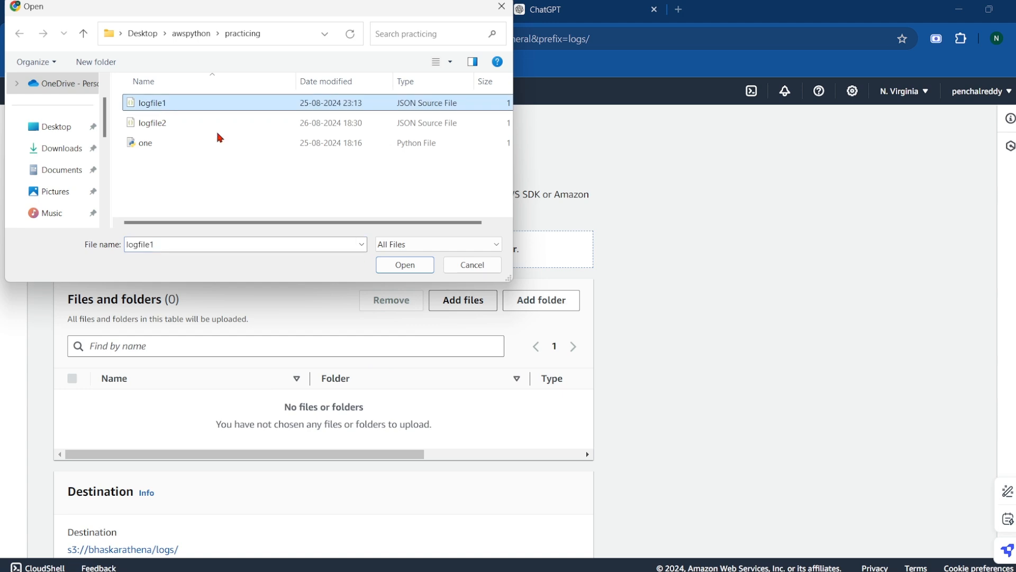
click(415, 265)
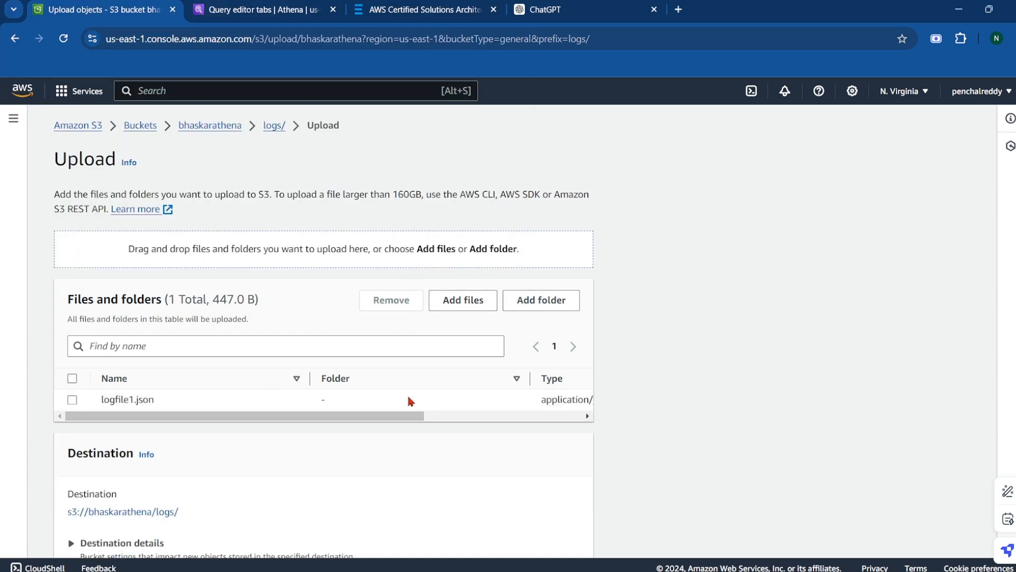
scroll(408, 399, down, 3)
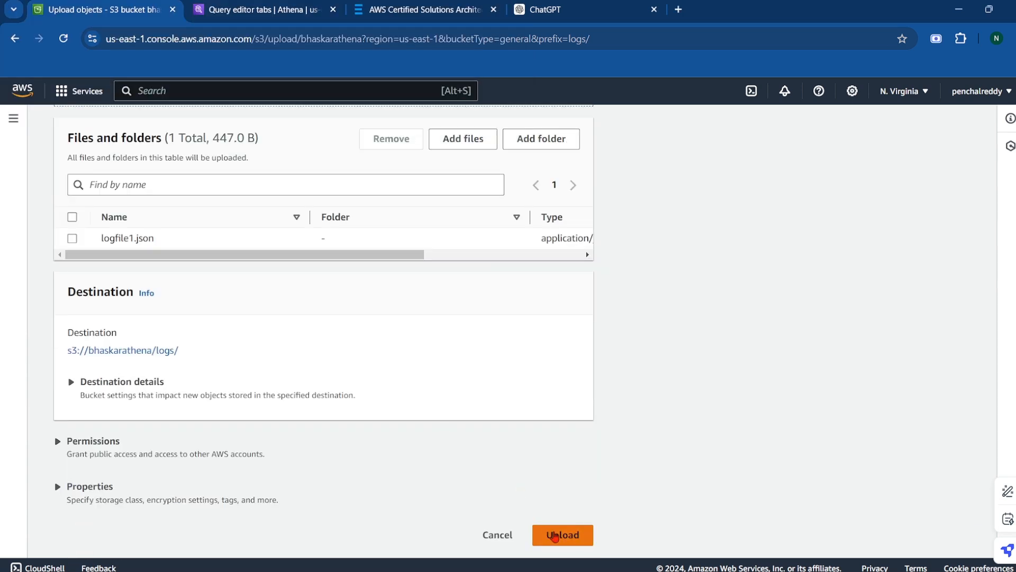
click(551, 531)
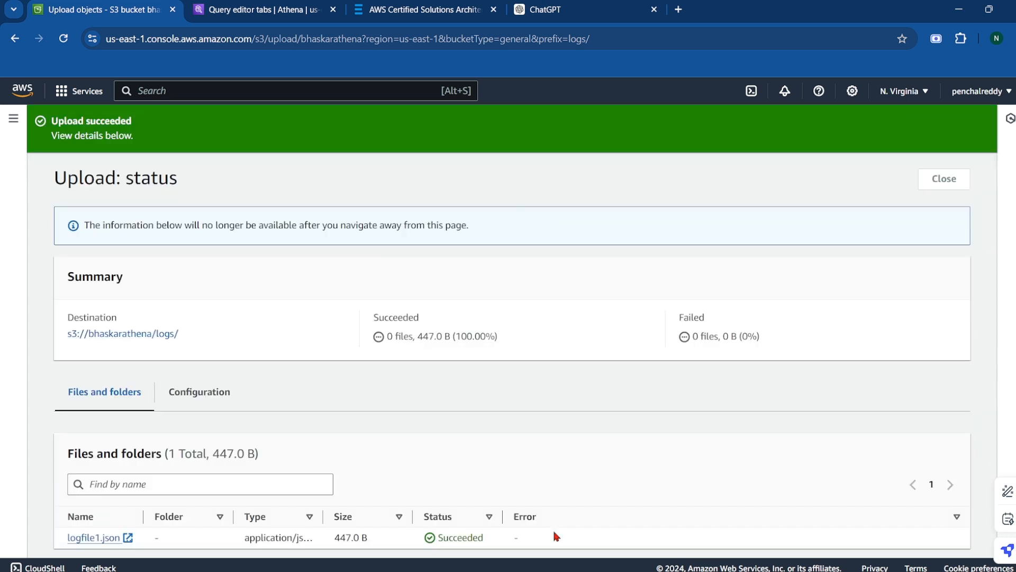
scroll(597, 450, down, 1)
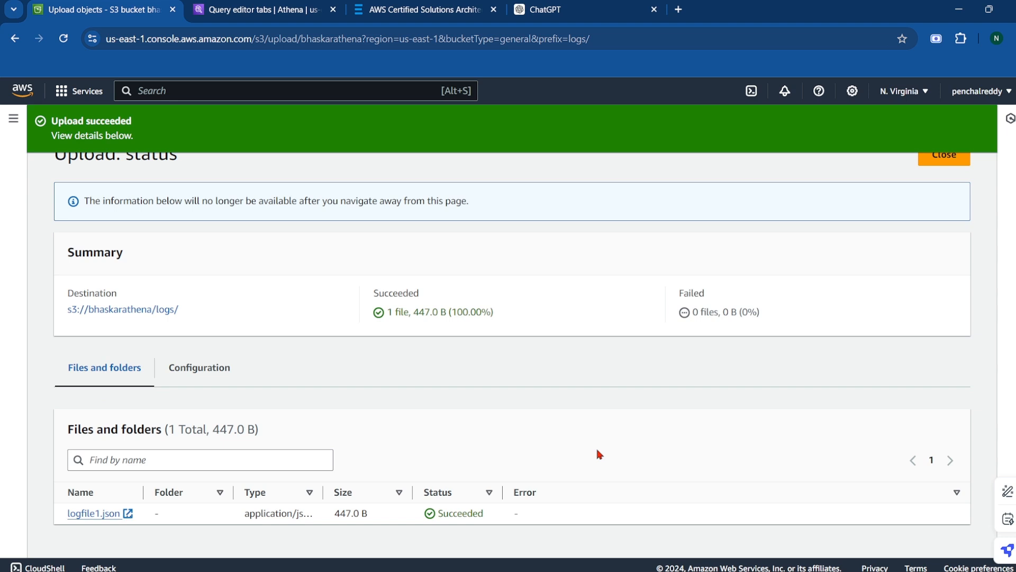
scroll(331, 286, up, 1)
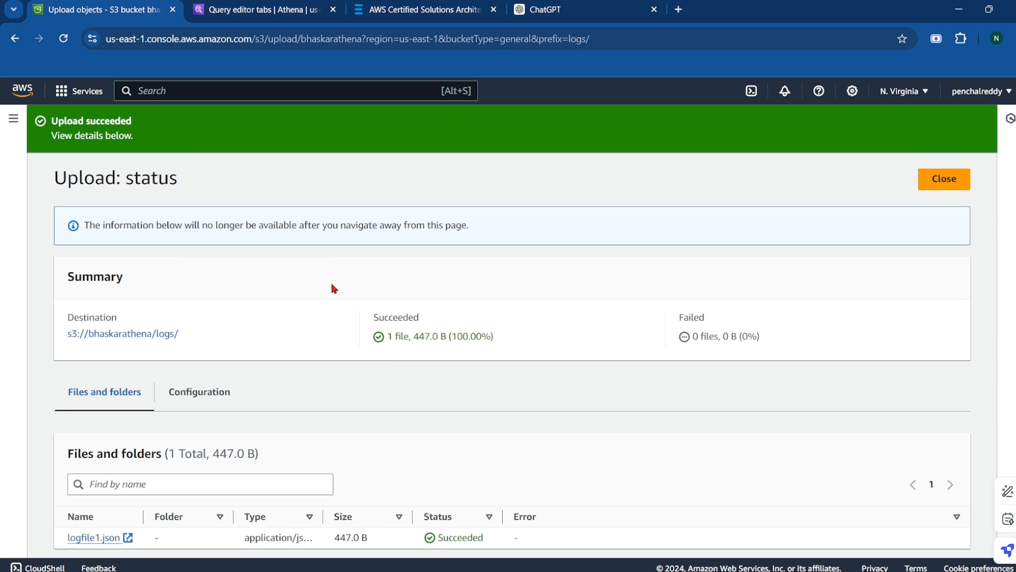
click(942, 182)
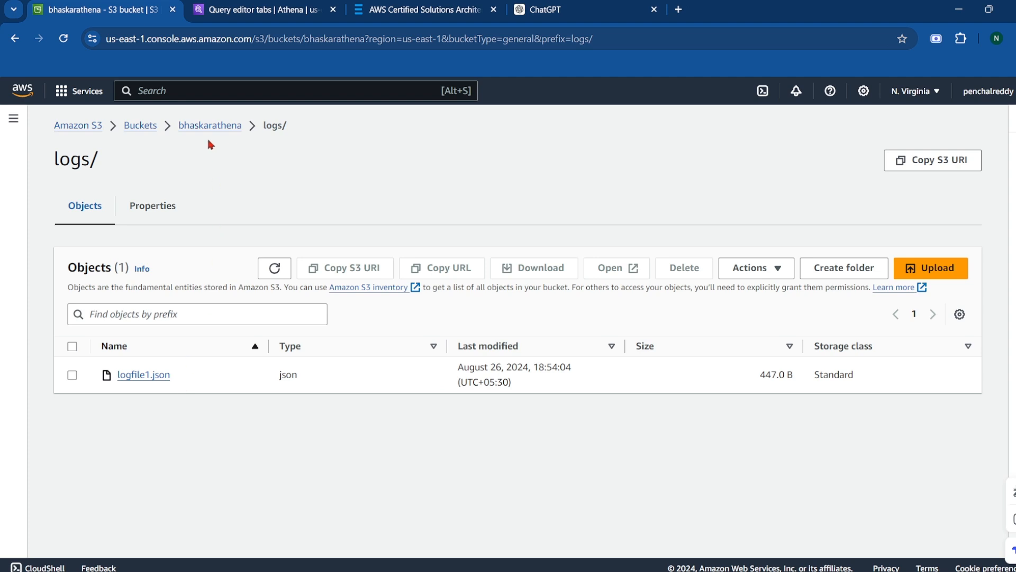
click(194, 126)
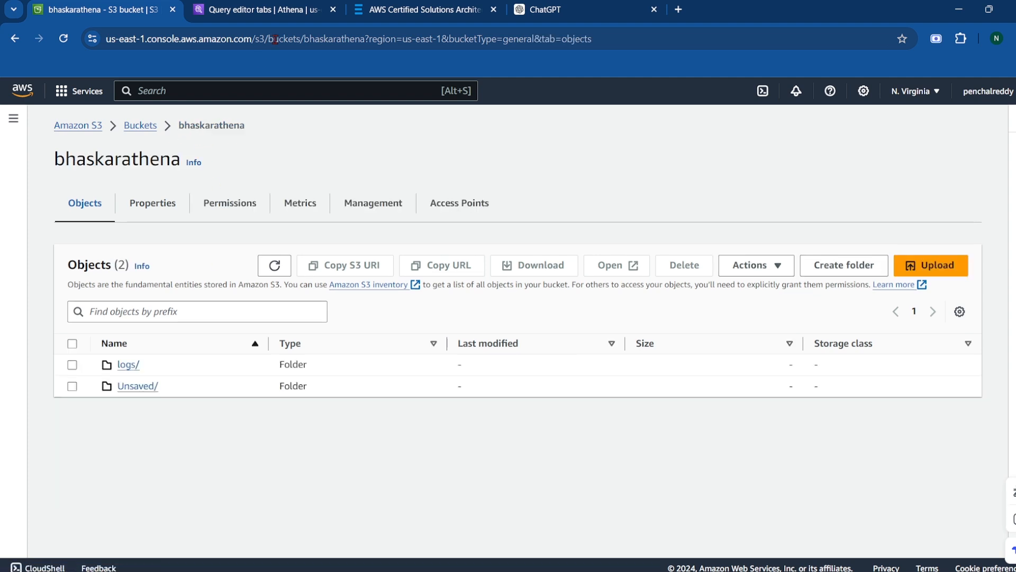
Switch to the Athena console and reopen its query editor by searching the AWS services for "athena"
click(266, 13)
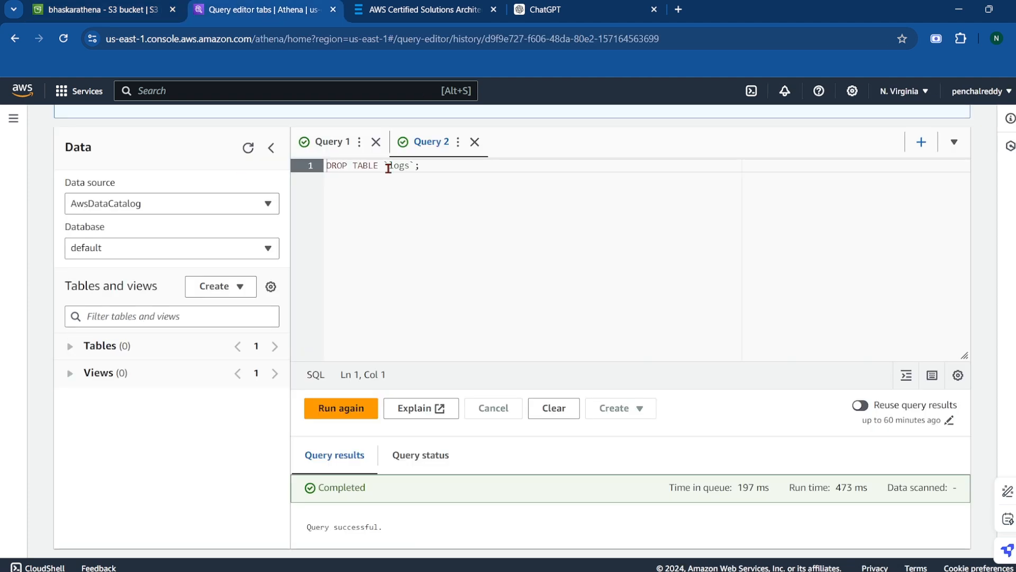
click(276, 91)
text(athena)
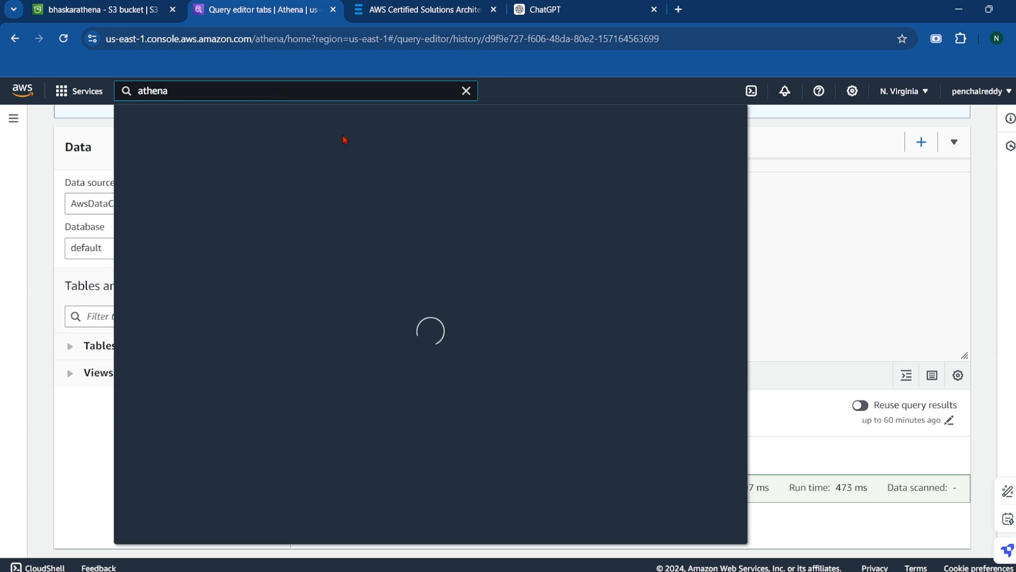
click(331, 195)
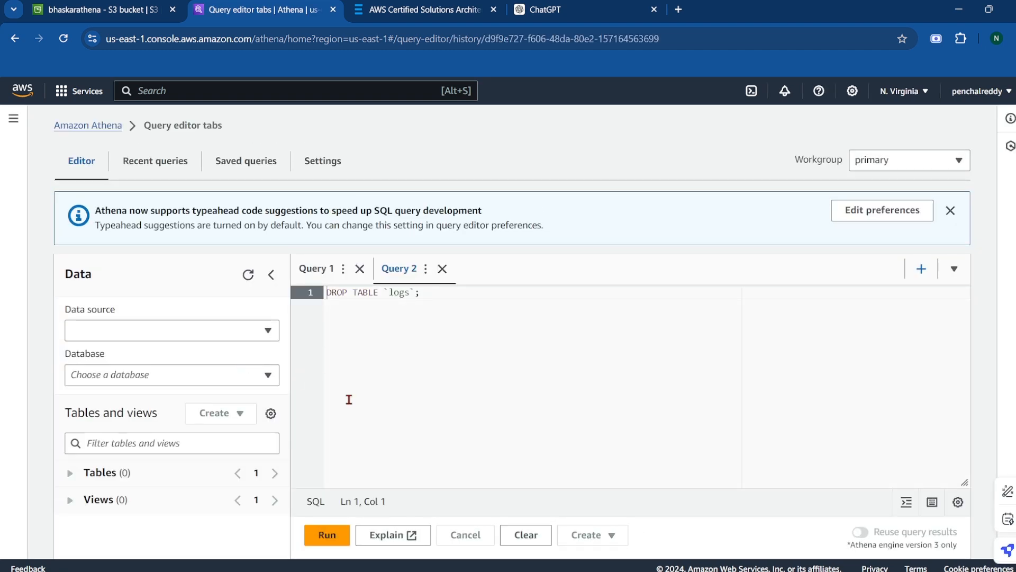
Close the Query 2 tab containing the DROP TABLE statement and select AwsDataCatalog as the data source
scroll(340, 397, down, 1)
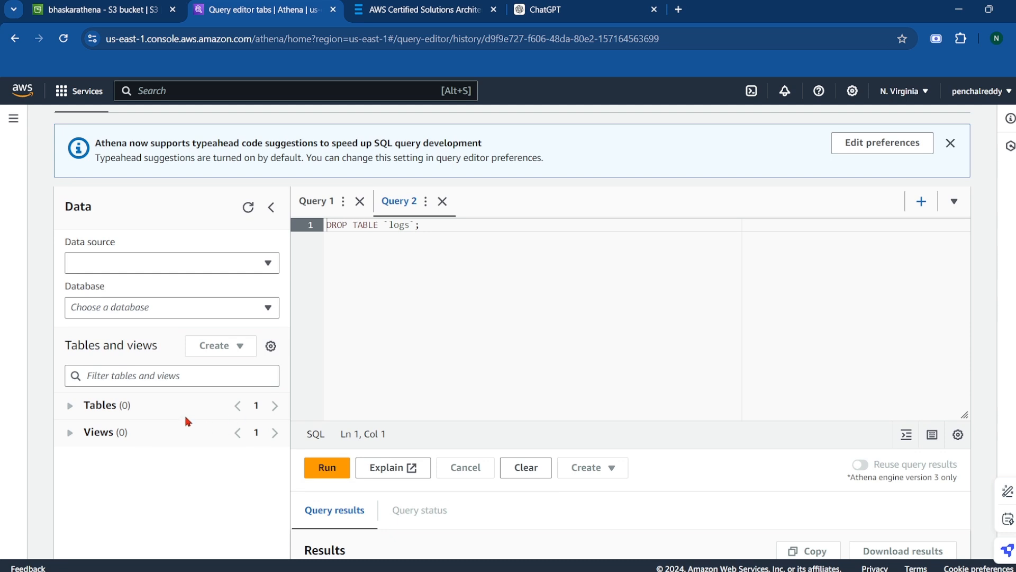
click(442, 202)
click(668, 377)
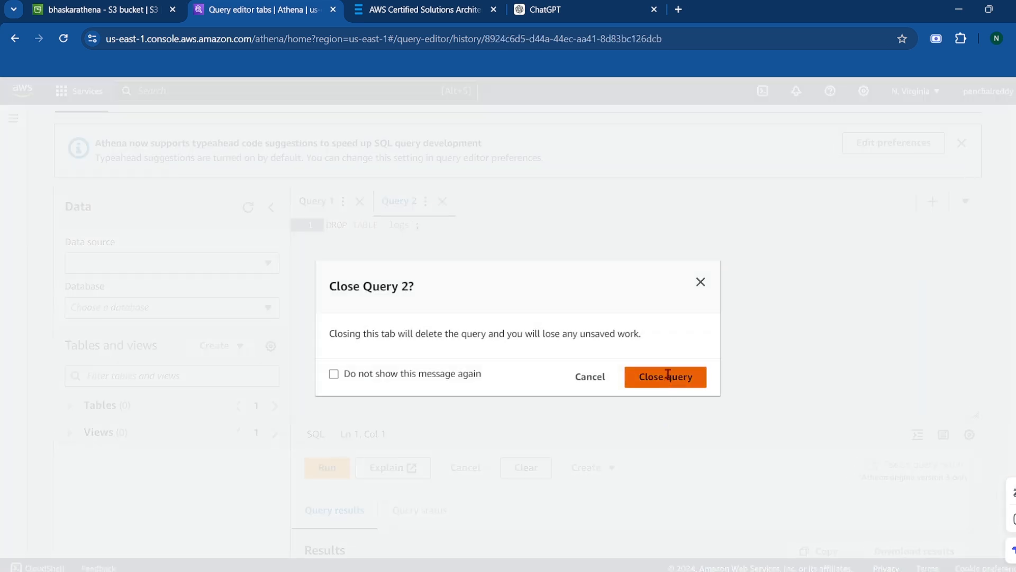
scroll(206, 297, up, 2)
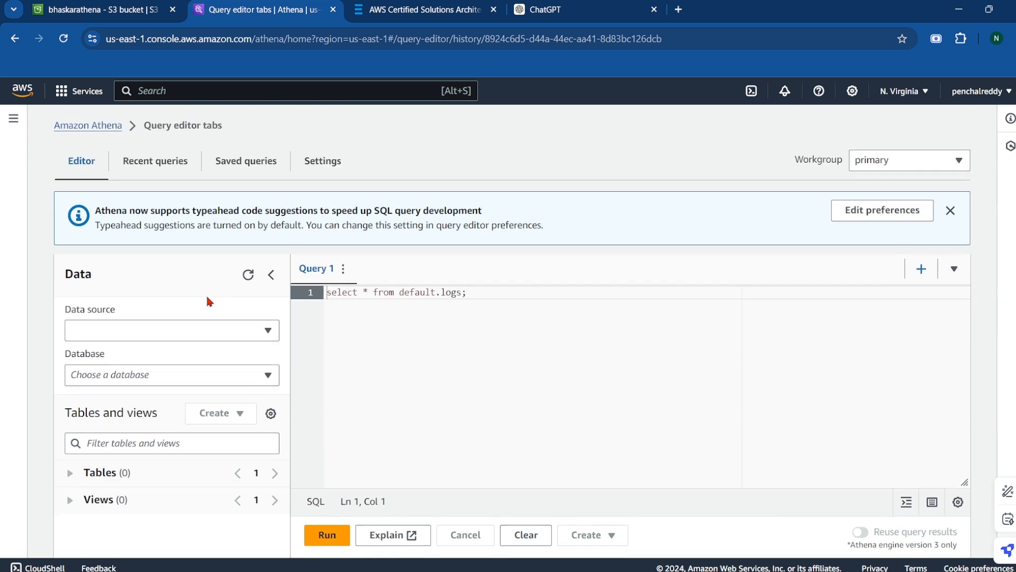
click(268, 332)
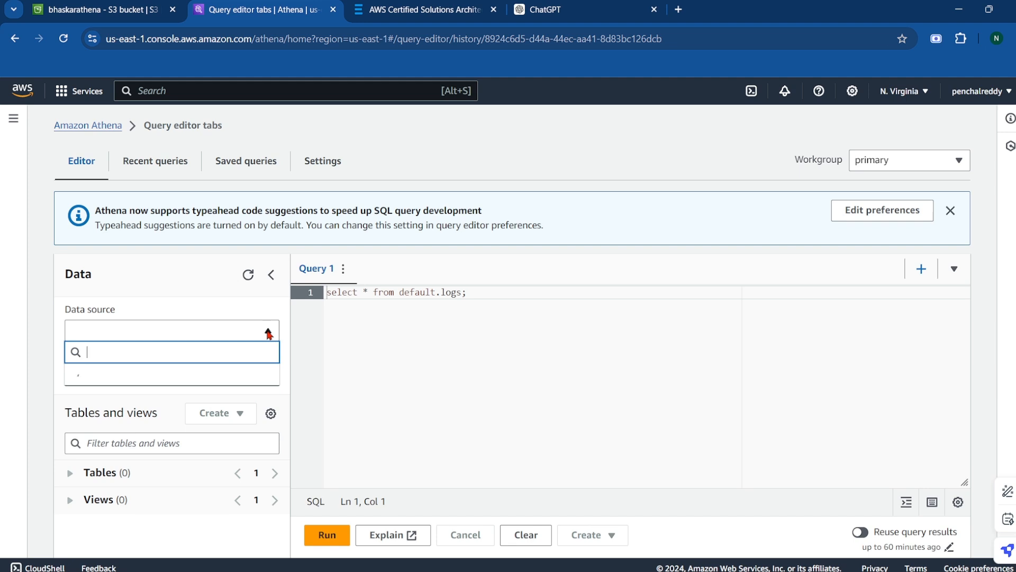
click(185, 374)
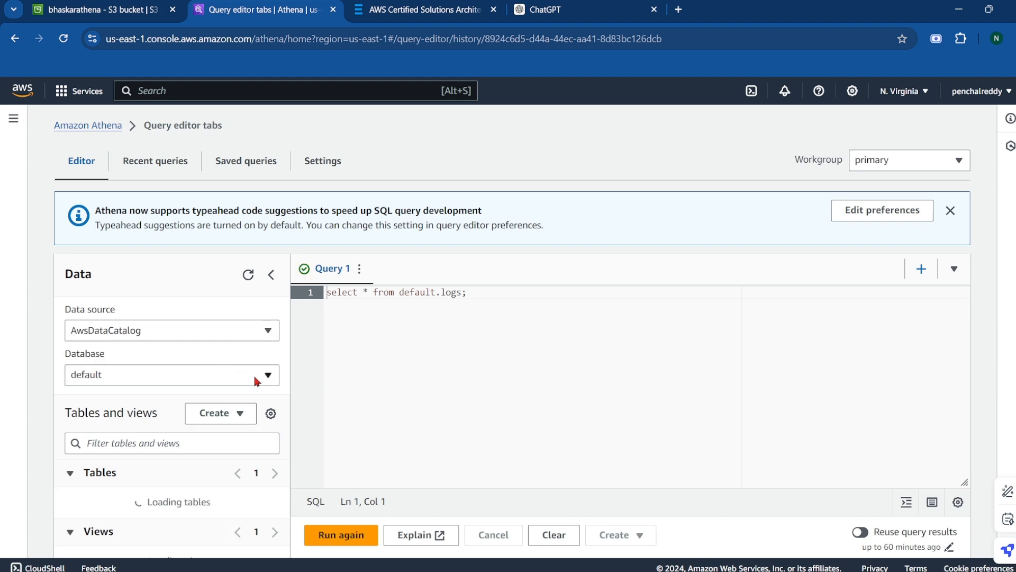
click(231, 413)
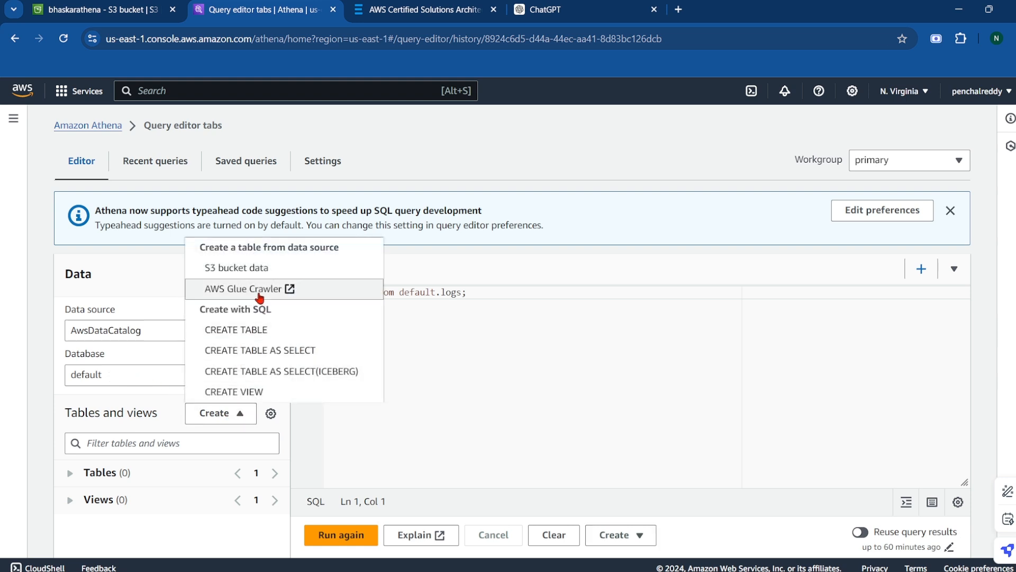
click(174, 525)
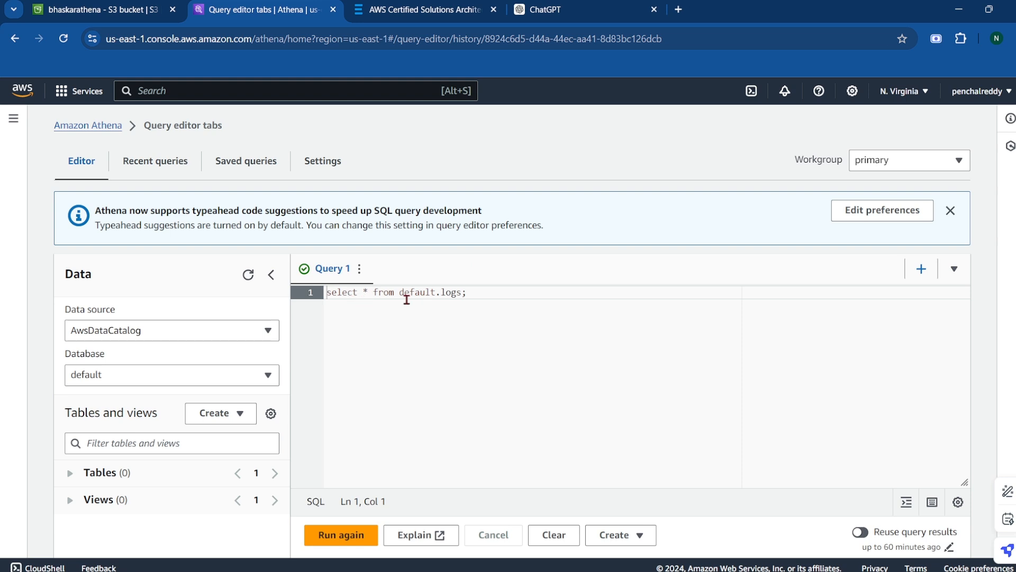
click(382, 331)
Start creating a table from an AWS Glue Crawler, name the crawler "athena" and proceed to its data sources
click(240, 418)
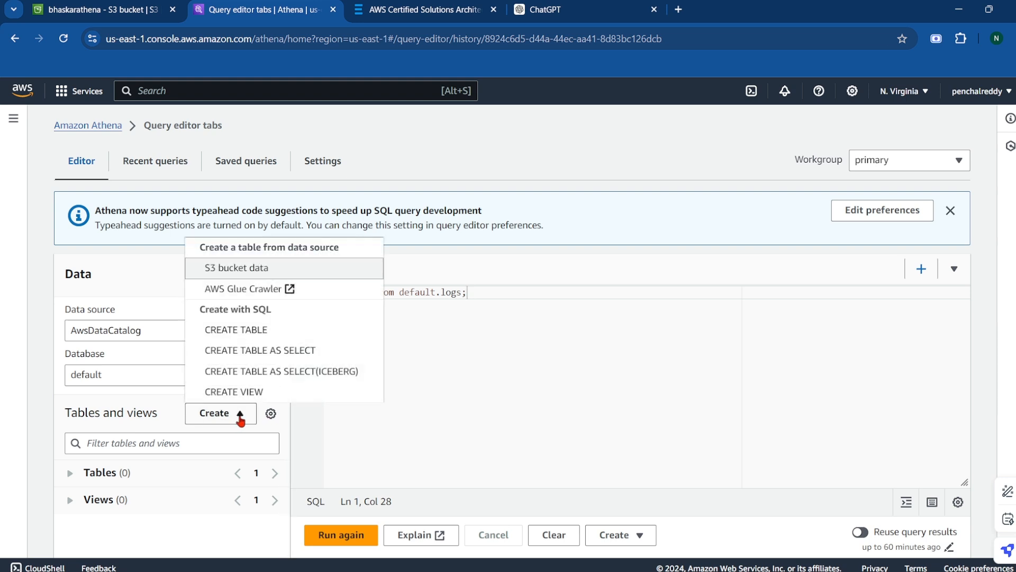
click(253, 290)
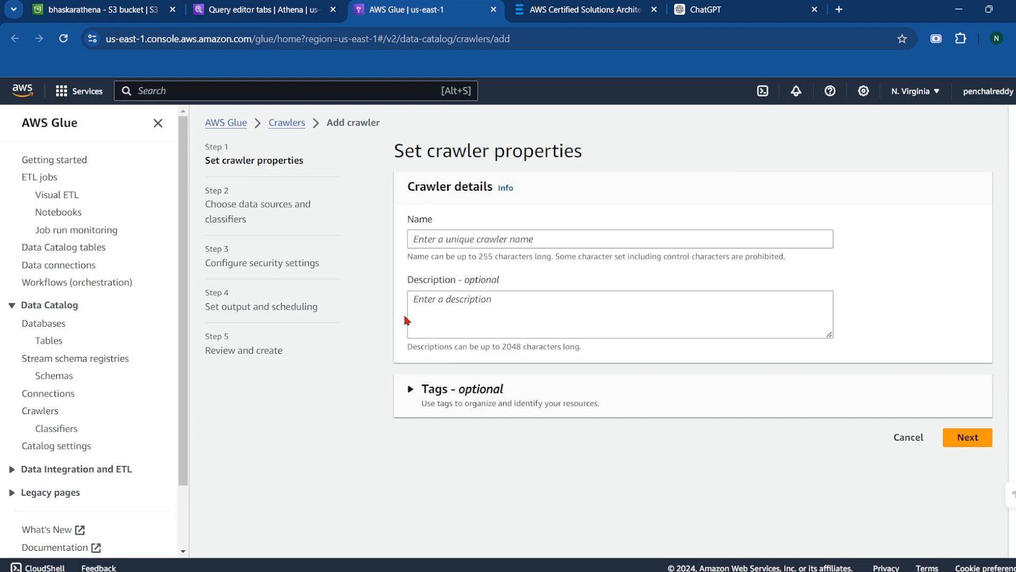
click(474, 243)
text(athena)
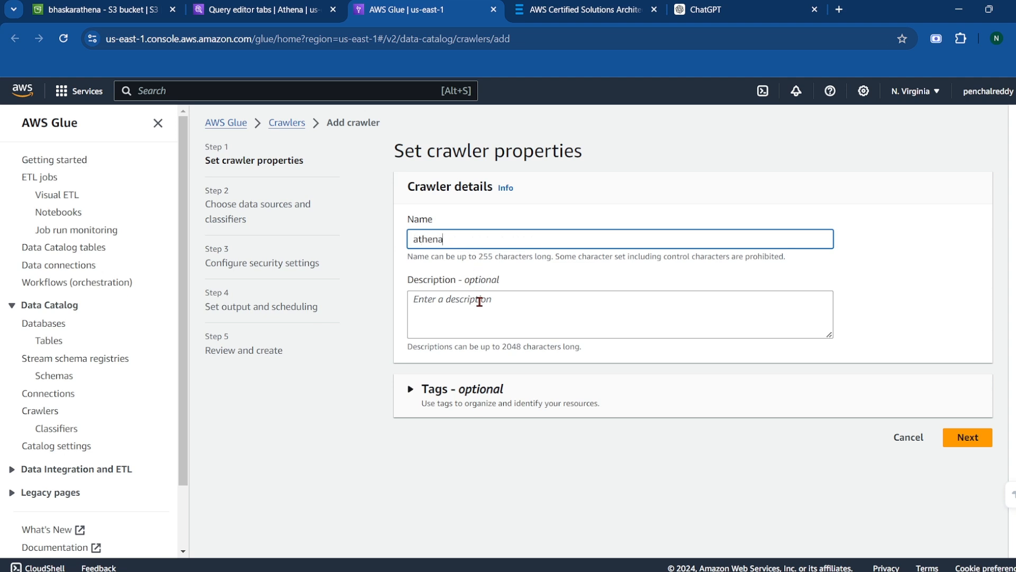
click(980, 446)
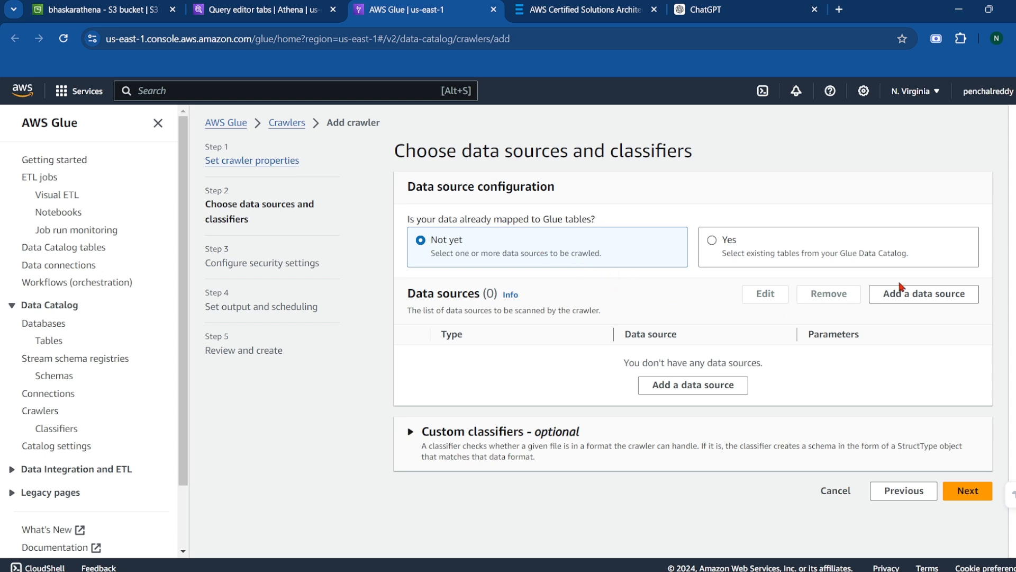
Add the S3 path s3://bhaskarathena/logs/ in this account as the crawler's data source and proceed to the security settings
click(916, 300)
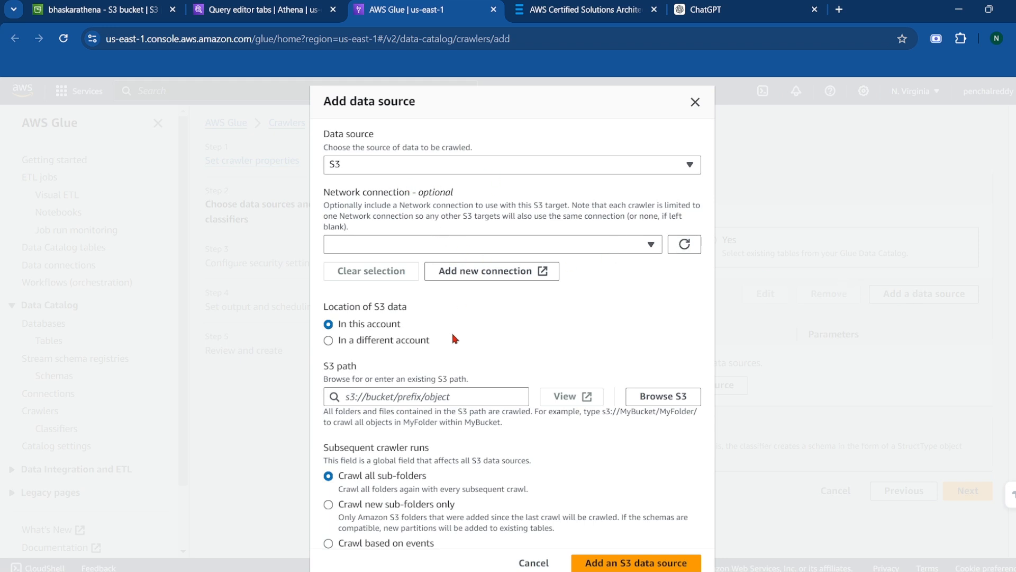
click(643, 396)
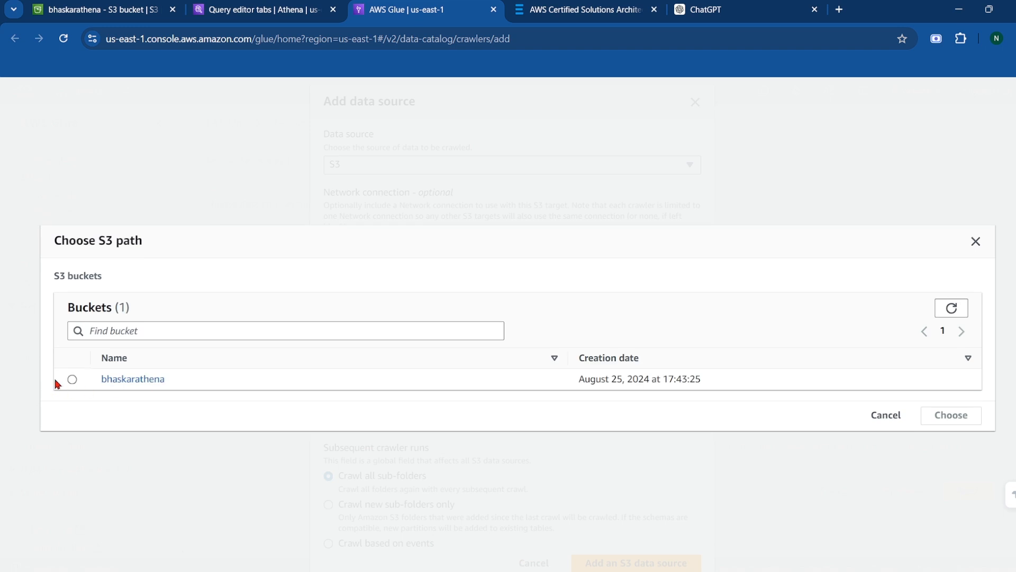
click(72, 380)
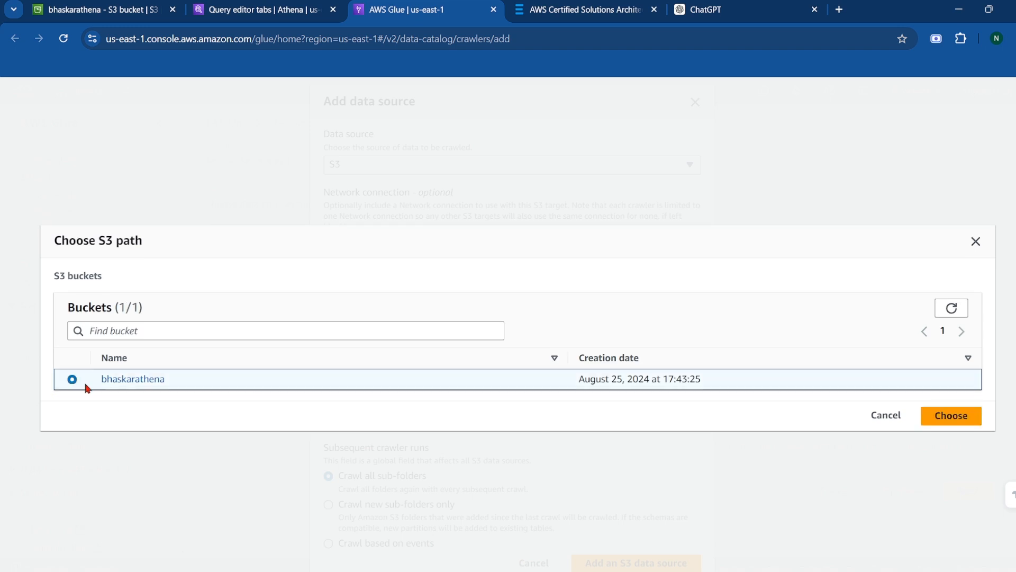
click(951, 416)
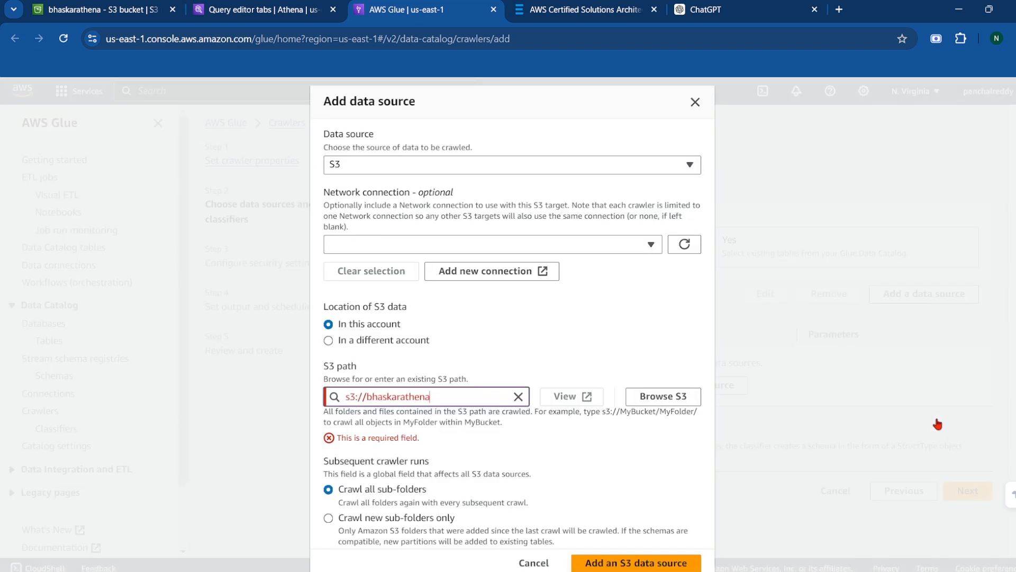
click(447, 403)
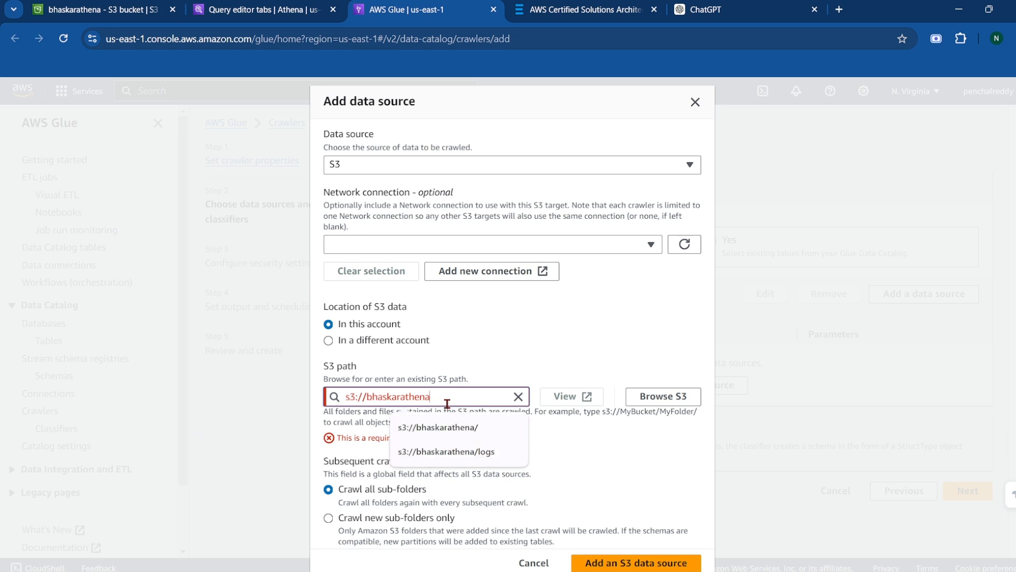
text(/logs/)
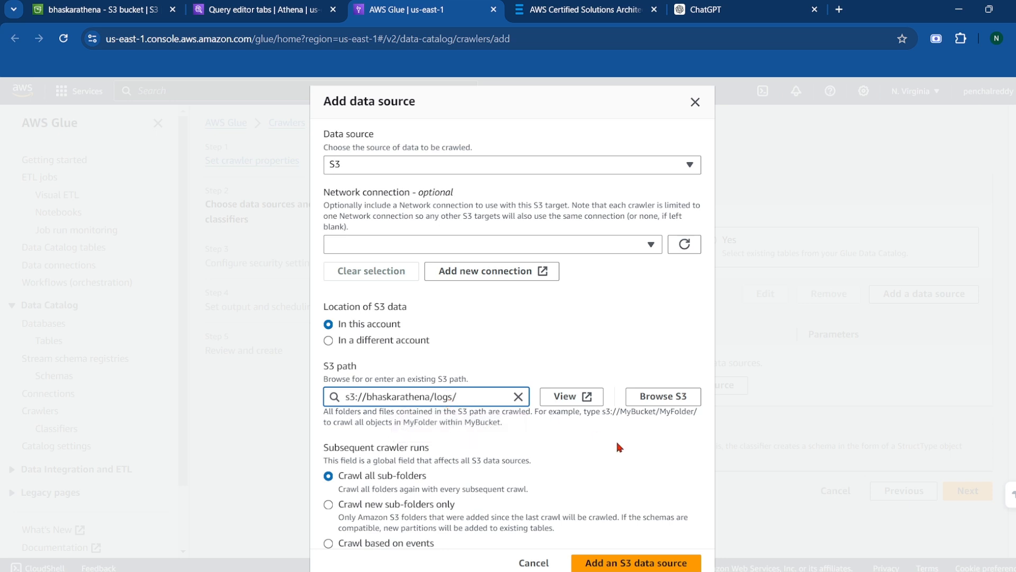
scroll(617, 445, down, 2)
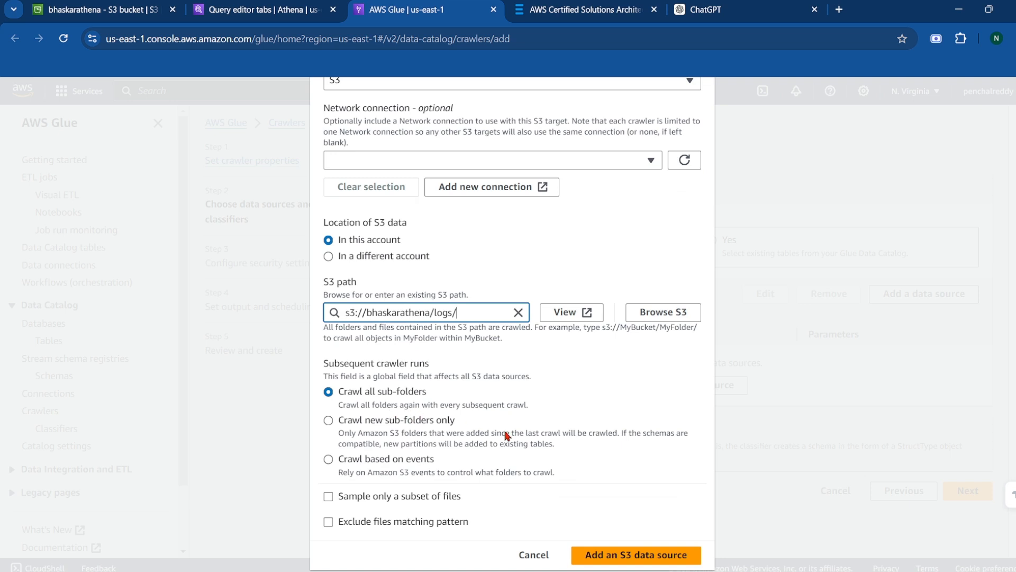
click(626, 555)
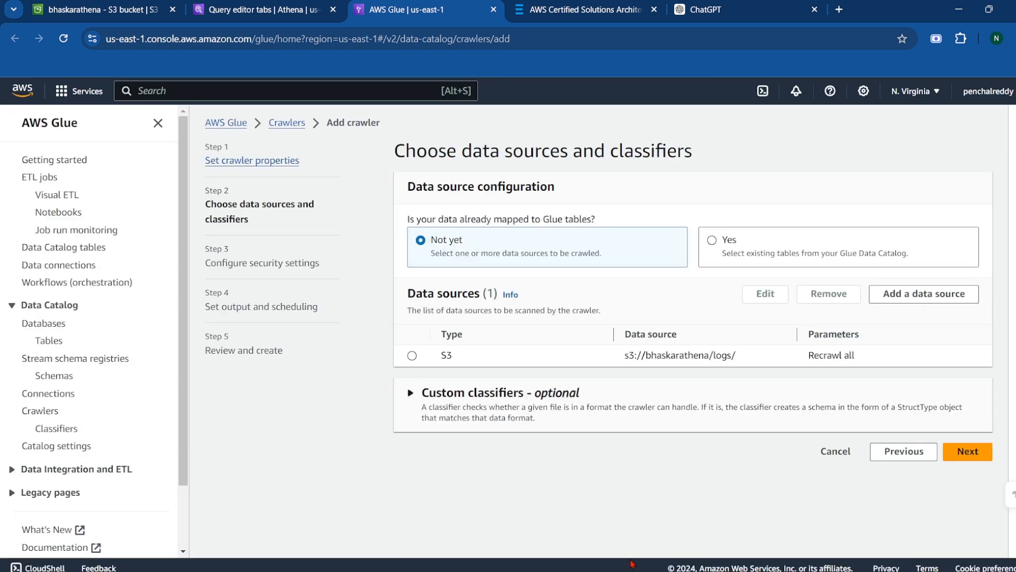
click(967, 451)
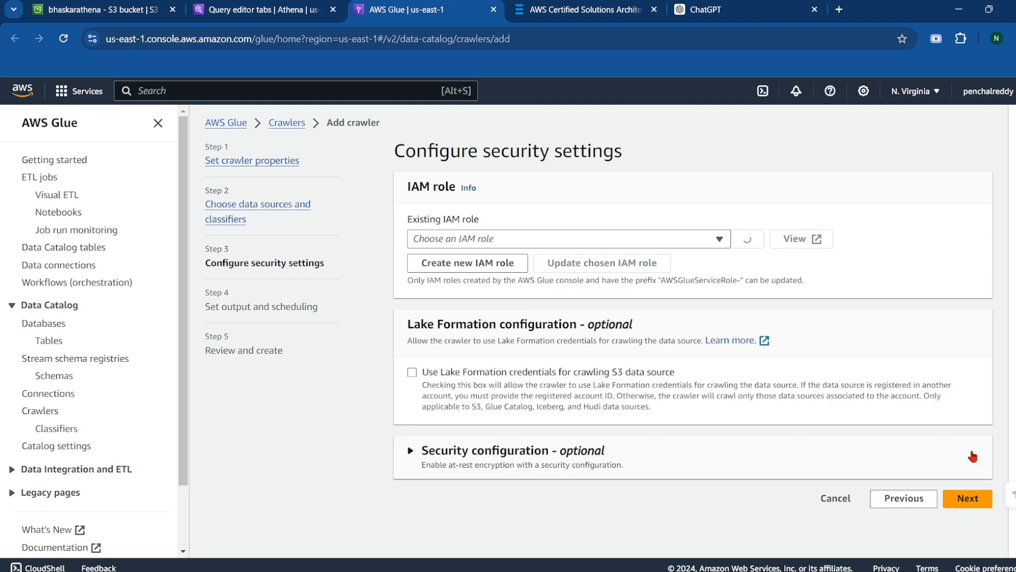
Assign the existing IAM role AWSGlueServiceRole-athena to the crawler and proceed to output and scheduling
click(631, 243)
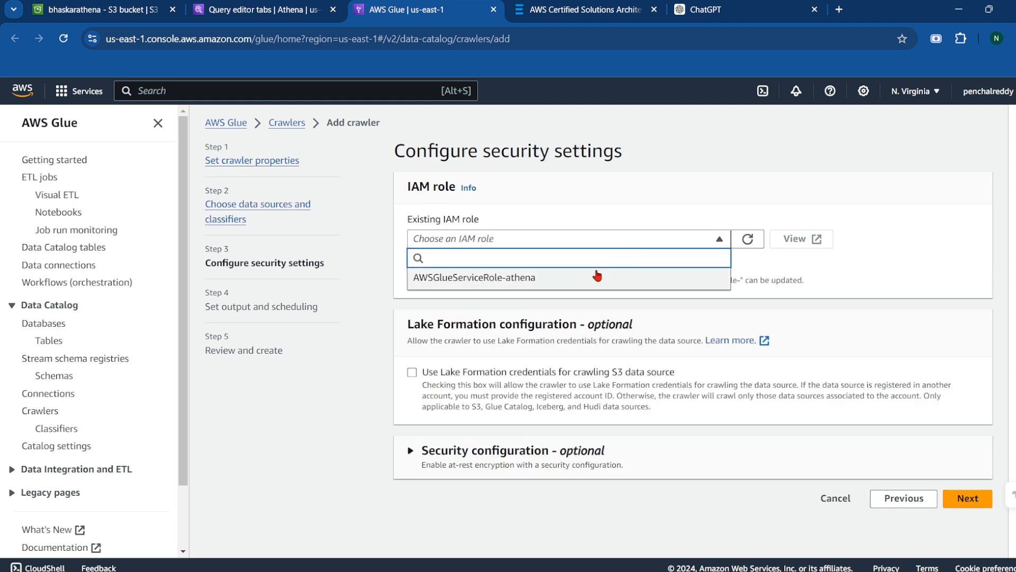
click(594, 275)
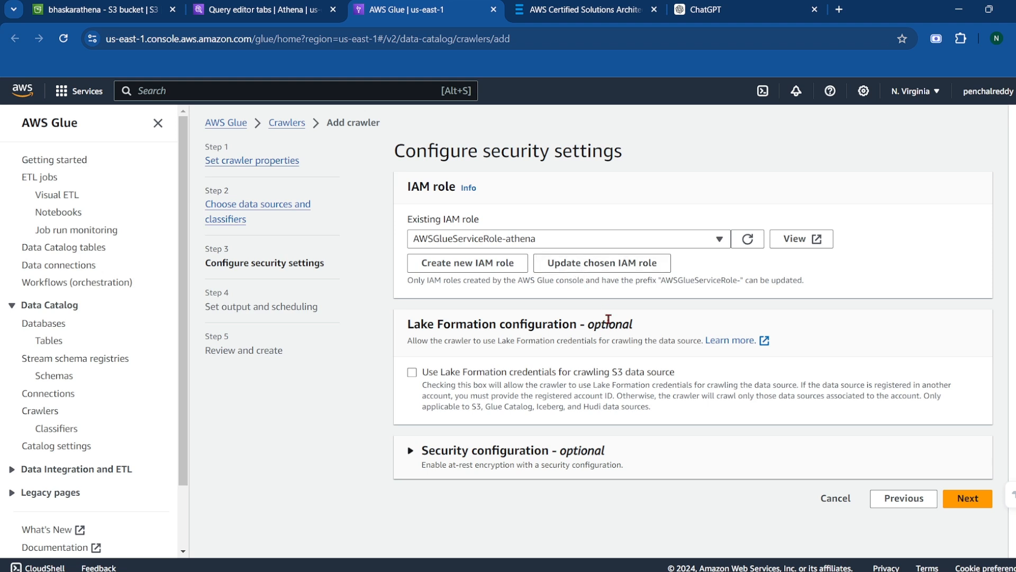
click(961, 500)
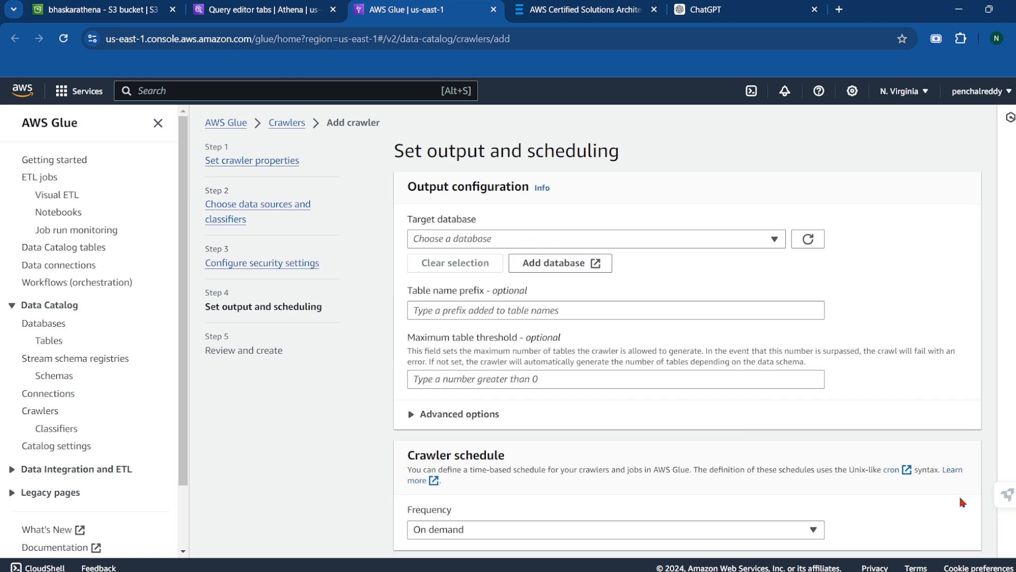
Choose default as the crawler's target database, keep the on-demand schedule, and proceed to the review
click(604, 240)
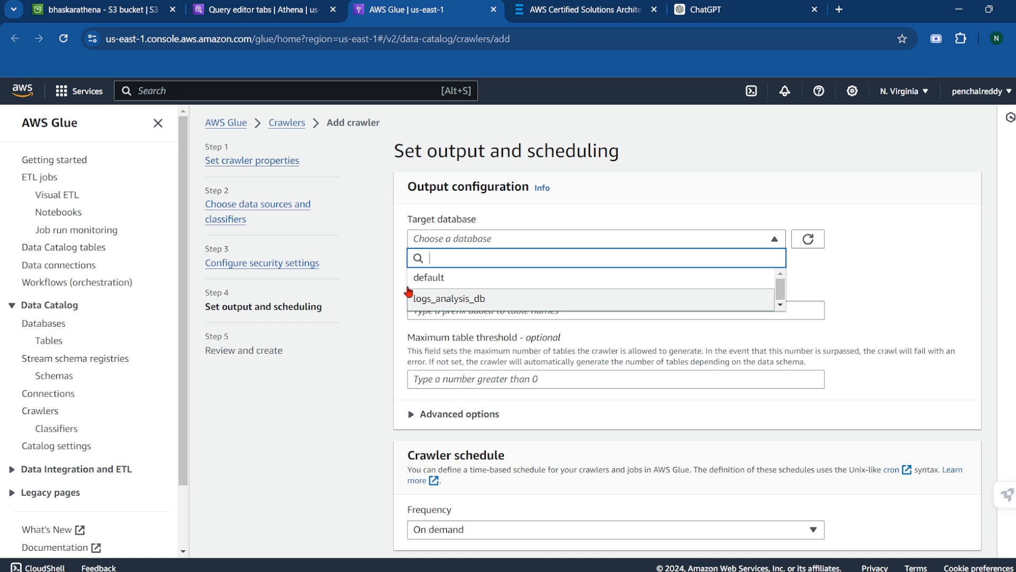
click(436, 285)
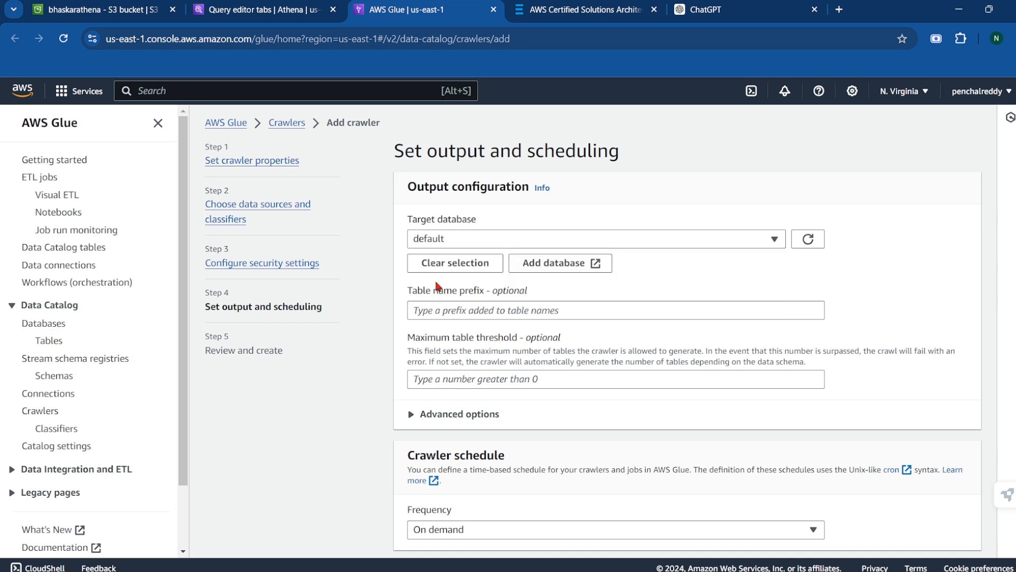
scroll(585, 349, down, 2)
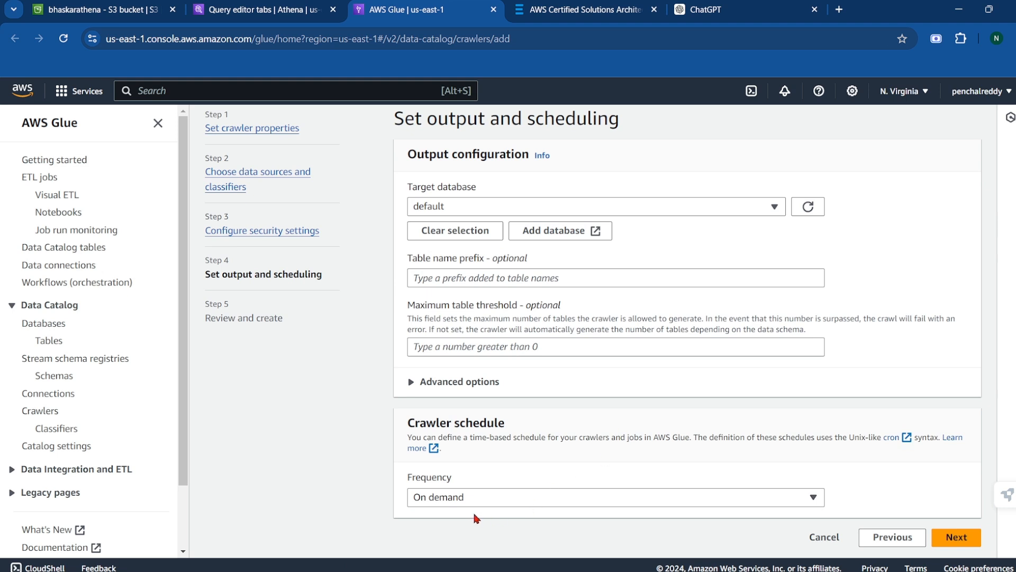
click(960, 537)
Review the crawler's data source, role and output settings, and create the crawler
scroll(714, 400, down, 2)
scroll(714, 399, up, 3)
scroll(714, 402, down, 2)
scroll(716, 406, down, 2)
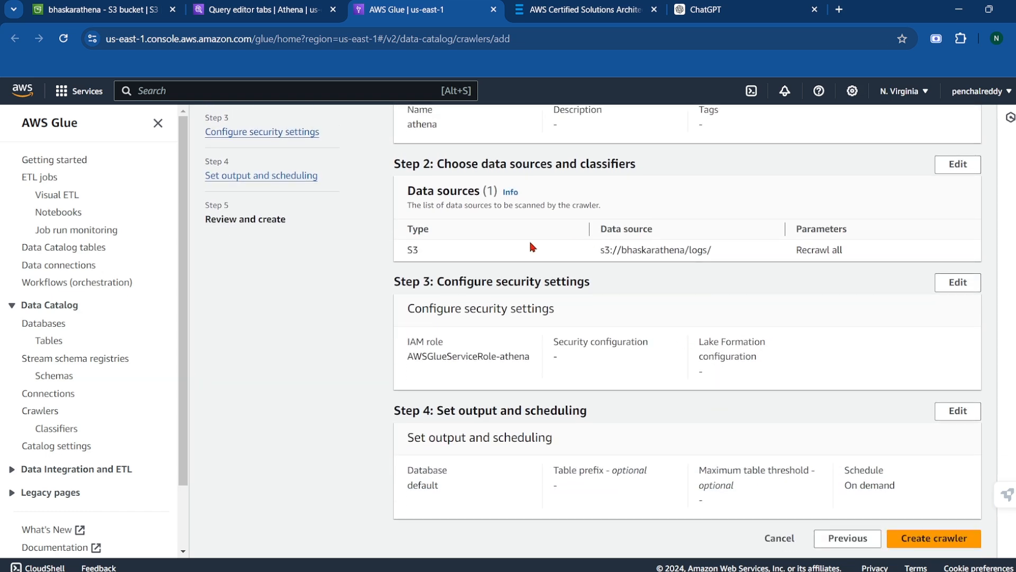
scroll(530, 249, up, 3)
scroll(814, 339, down, 3)
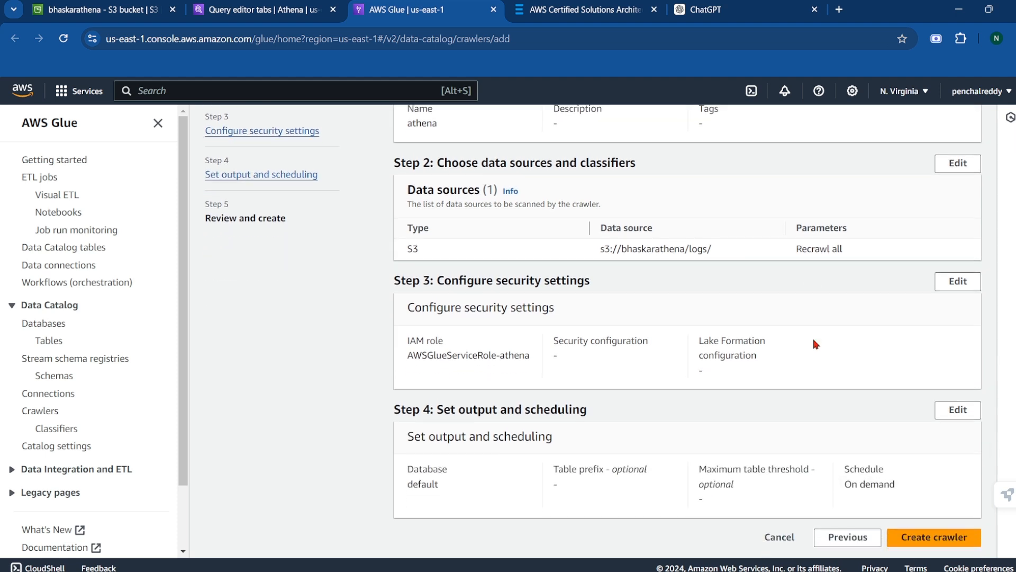
click(935, 538)
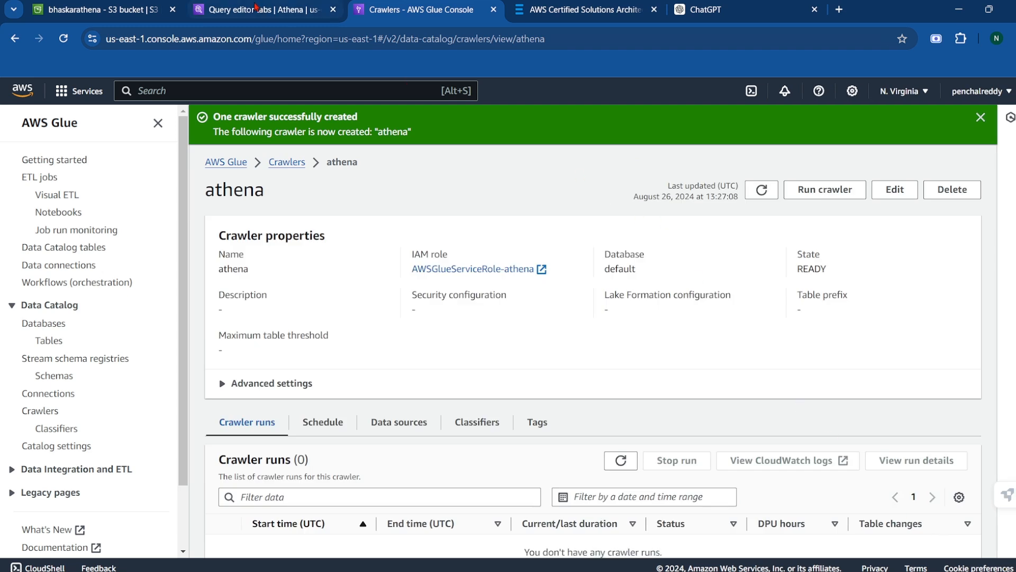
Switch to the Athena query editor and refresh the data listing to check the default database for tables
click(244, 8)
scroll(168, 395, down, 1)
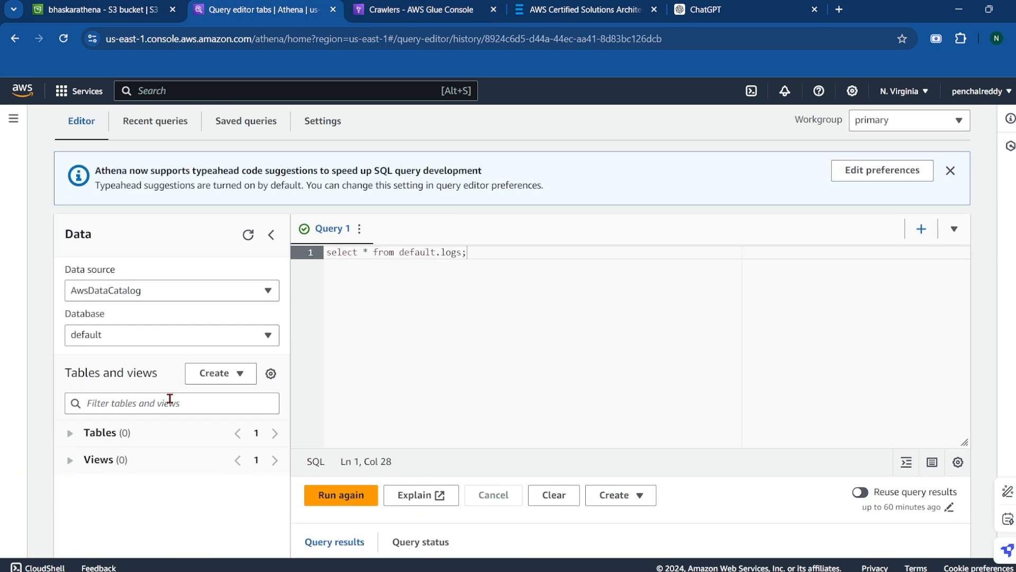
click(248, 235)
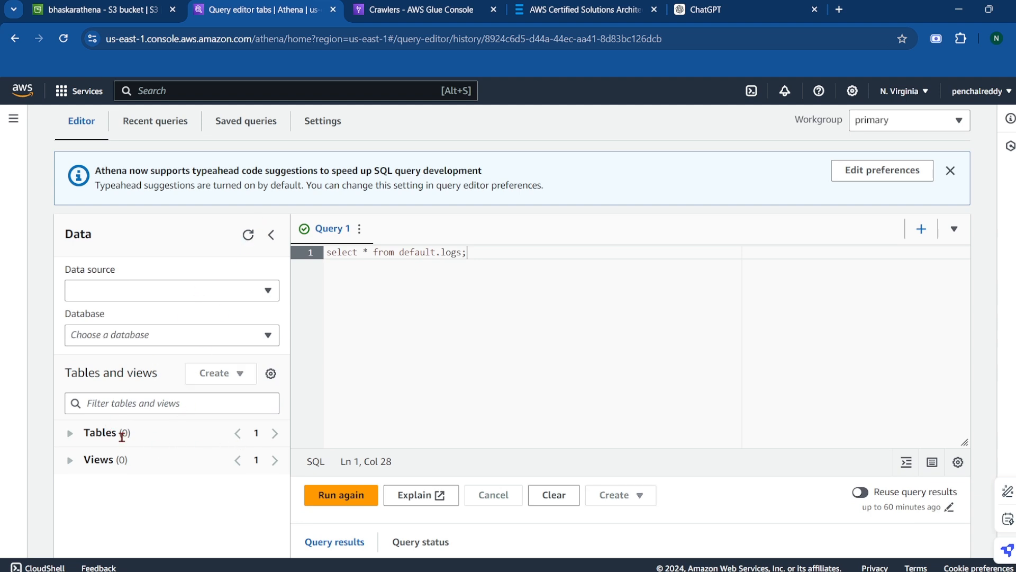
Return to the AWS Glue console, run the athena crawler and check its run status
click(417, 11)
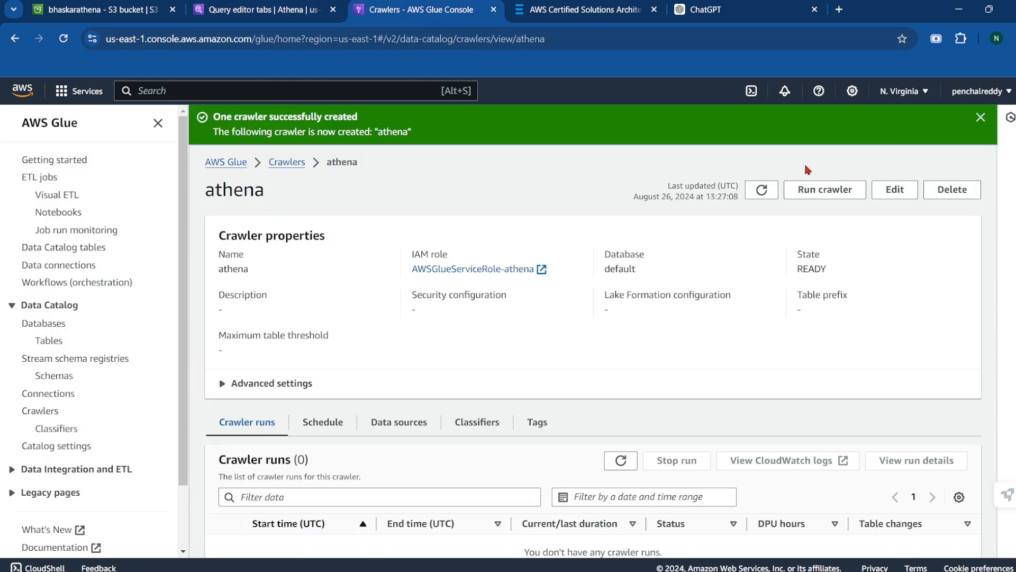
click(840, 194)
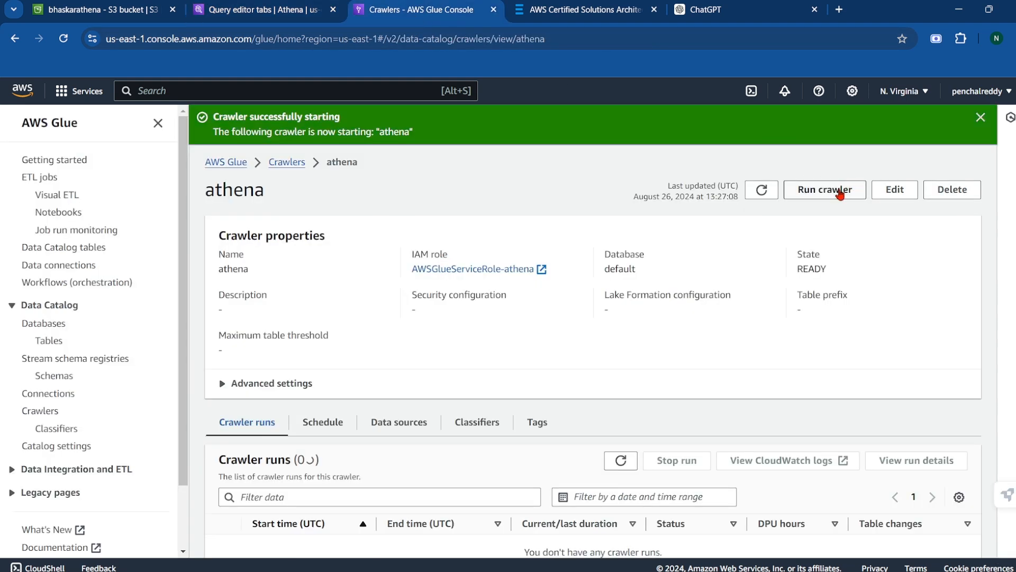
scroll(742, 329, down, 1)
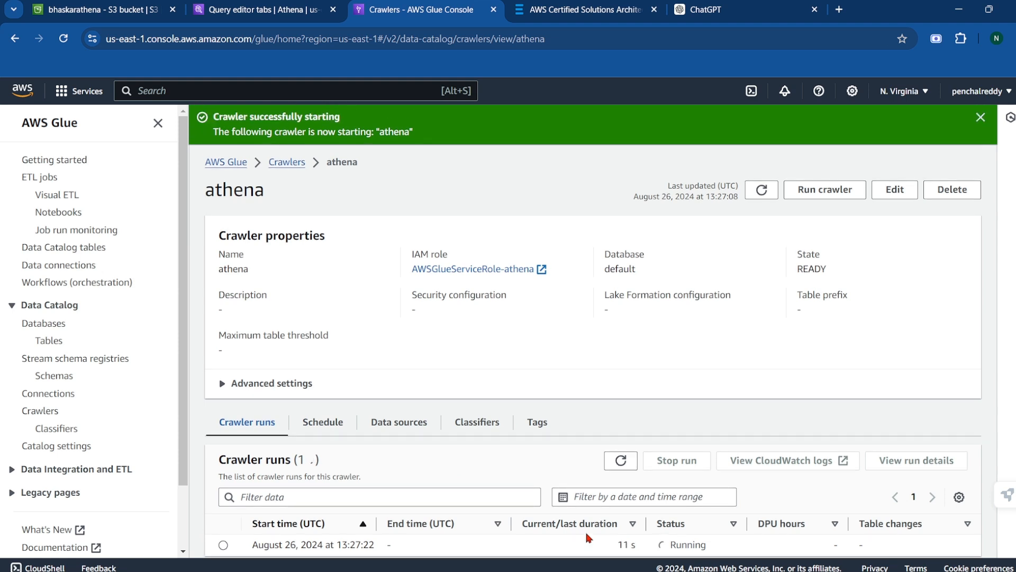
scroll(587, 537, down, 1)
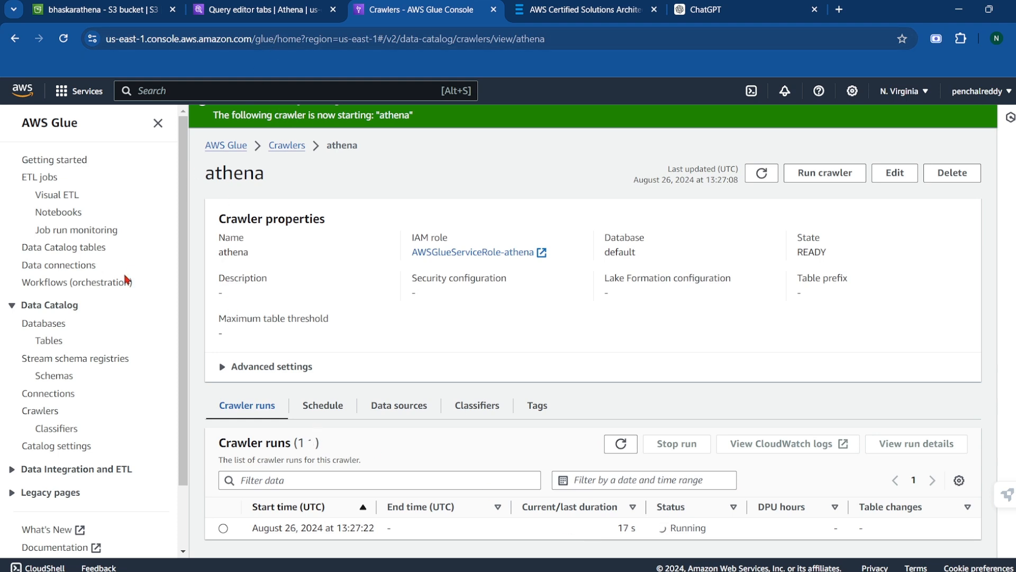
Open the list of all crawlers and dismiss both notifications to monitor the athena crawler's state
click(47, 415)
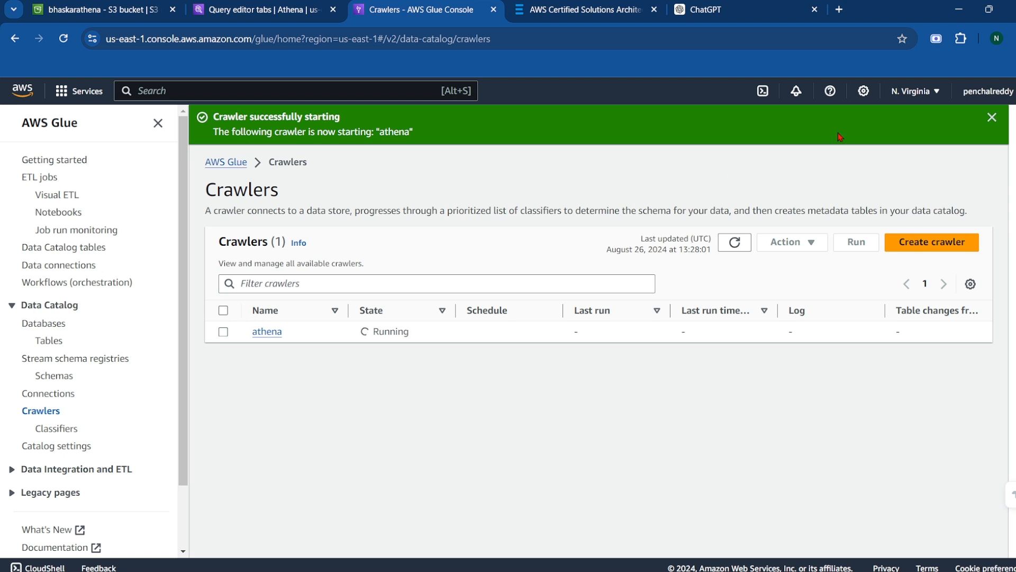
click(992, 119)
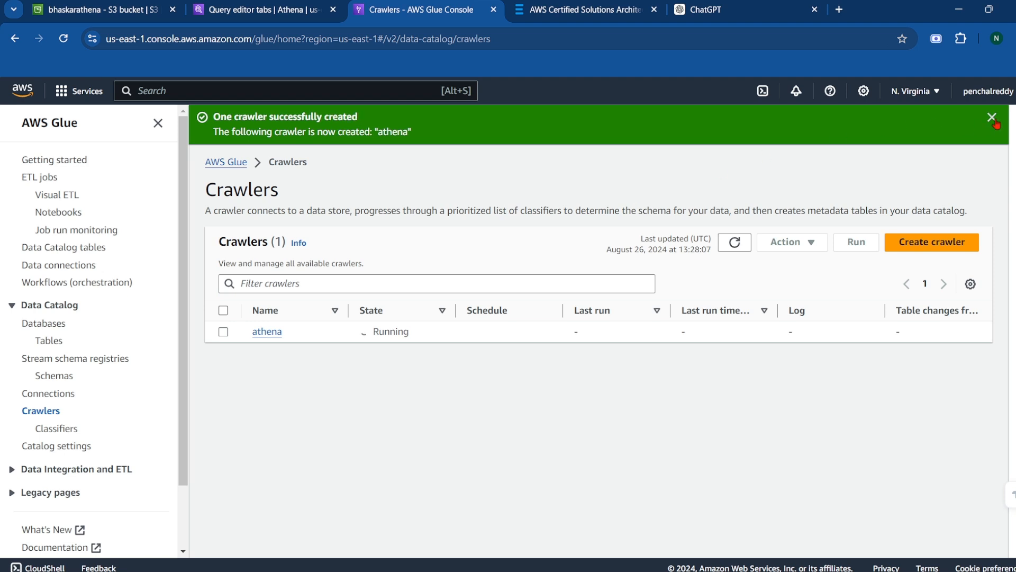
click(993, 118)
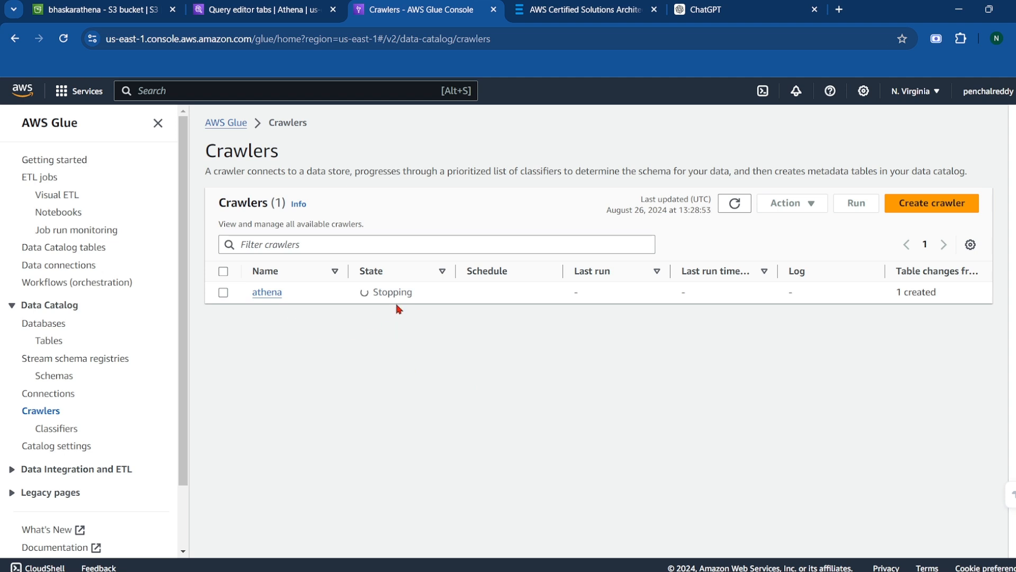
Back in the Athena query editor, refresh the data listing and expand the logs table to examine its columns
click(273, 11)
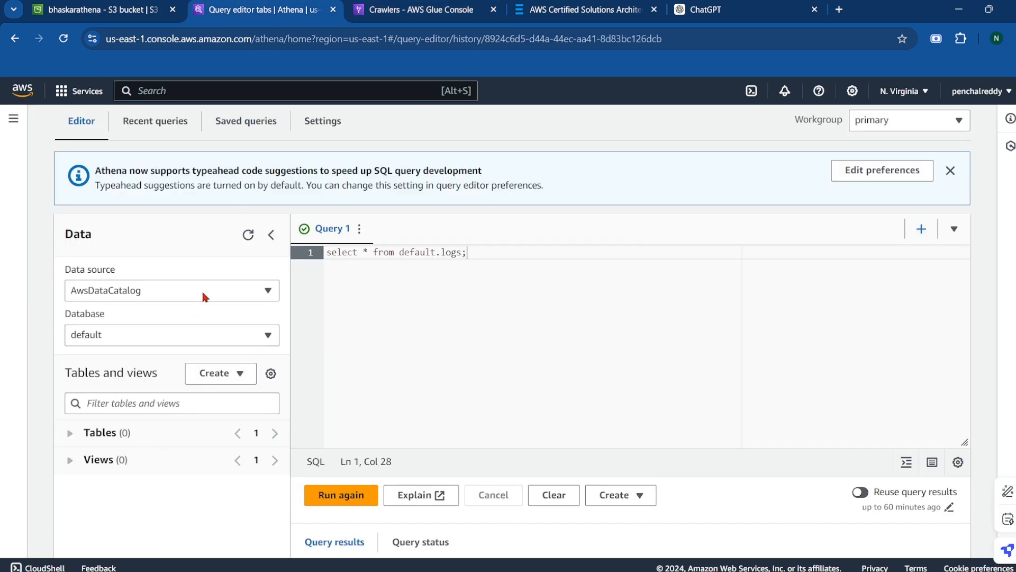
click(247, 235)
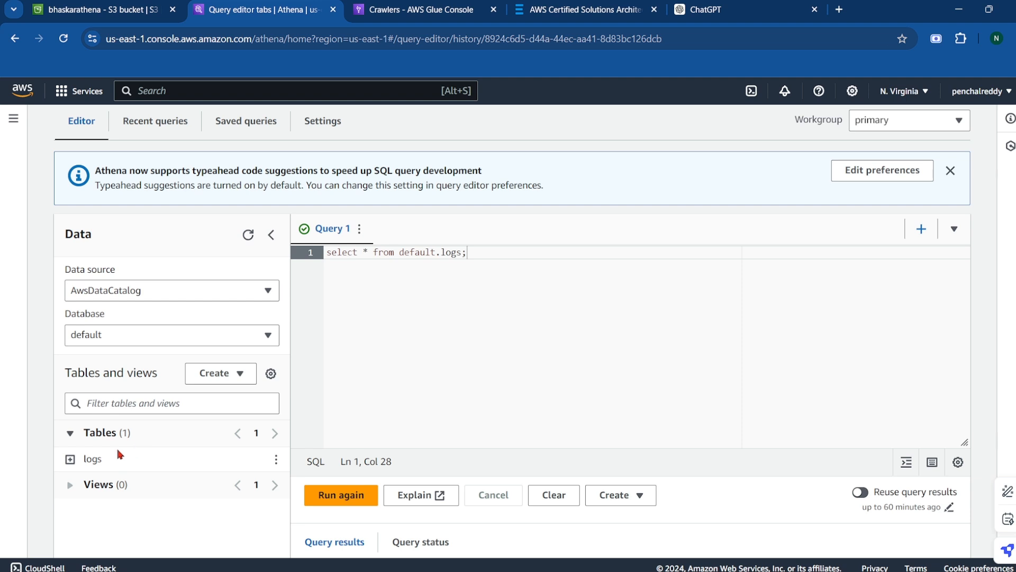
click(70, 459)
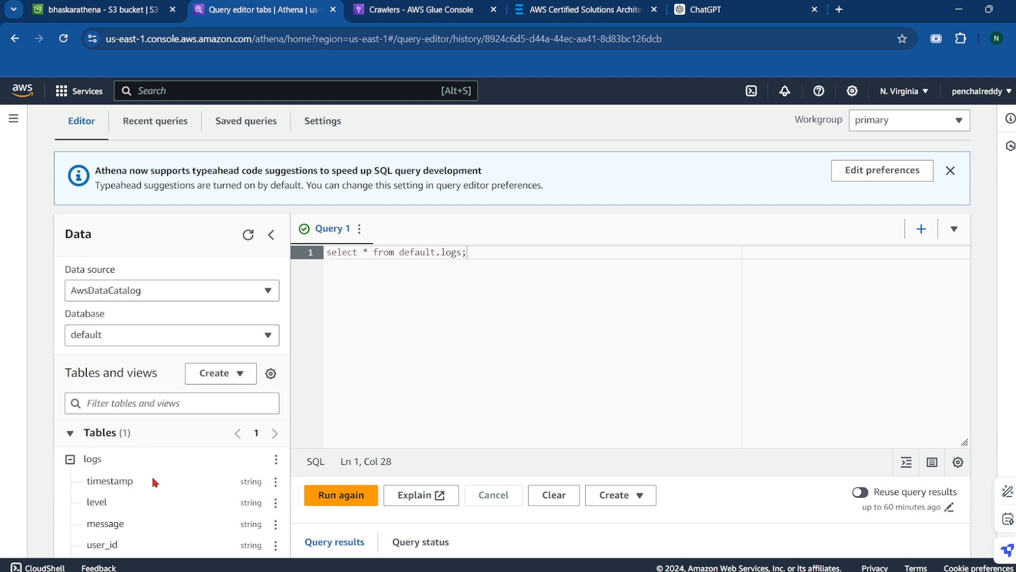
scroll(167, 499, down, 3)
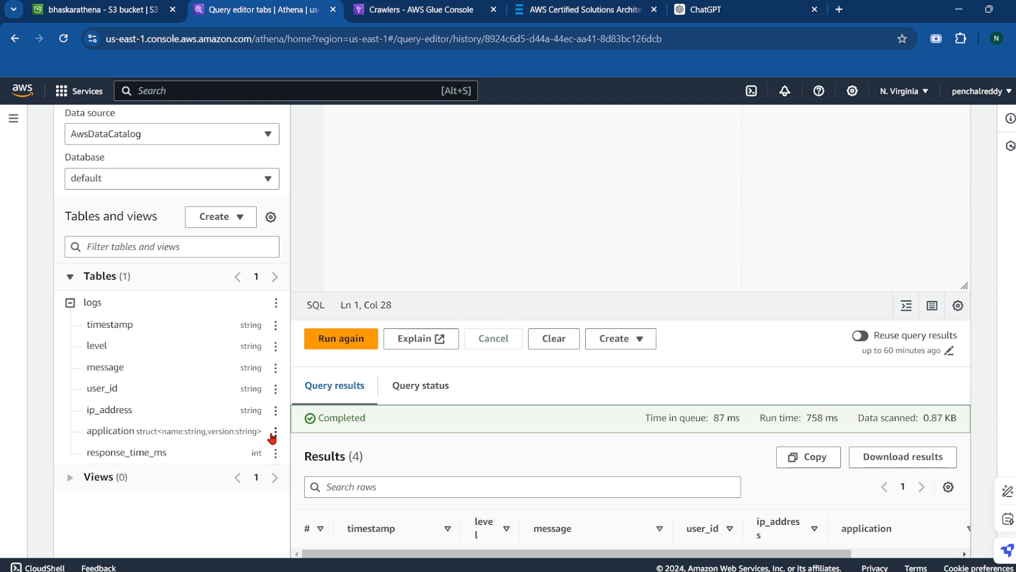
Switch to Visual Studio Code and examine the fields in logfile1.json to compare them with the logs table's columns
click(637, 562)
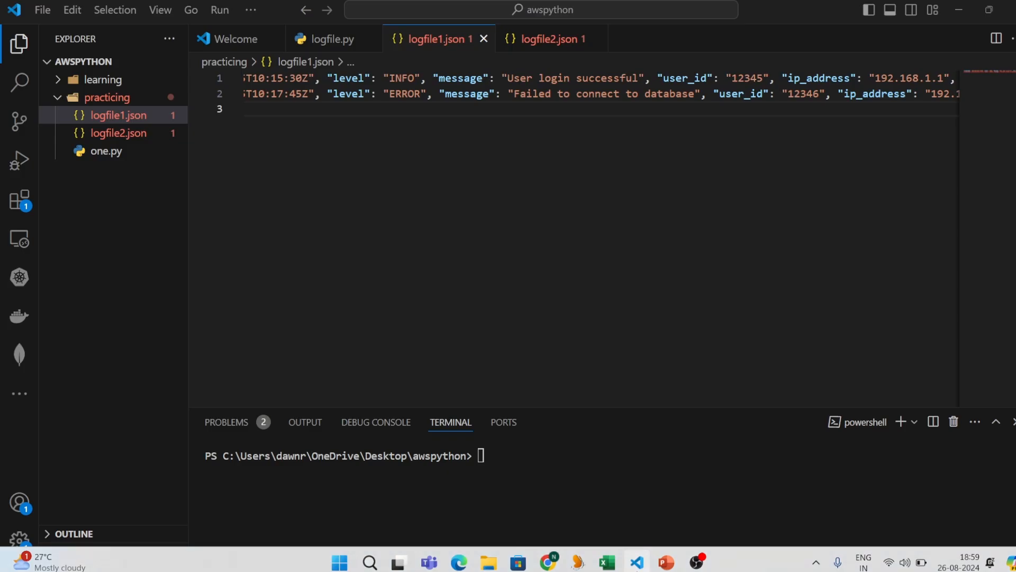
scroll(407, 159, left, 5)
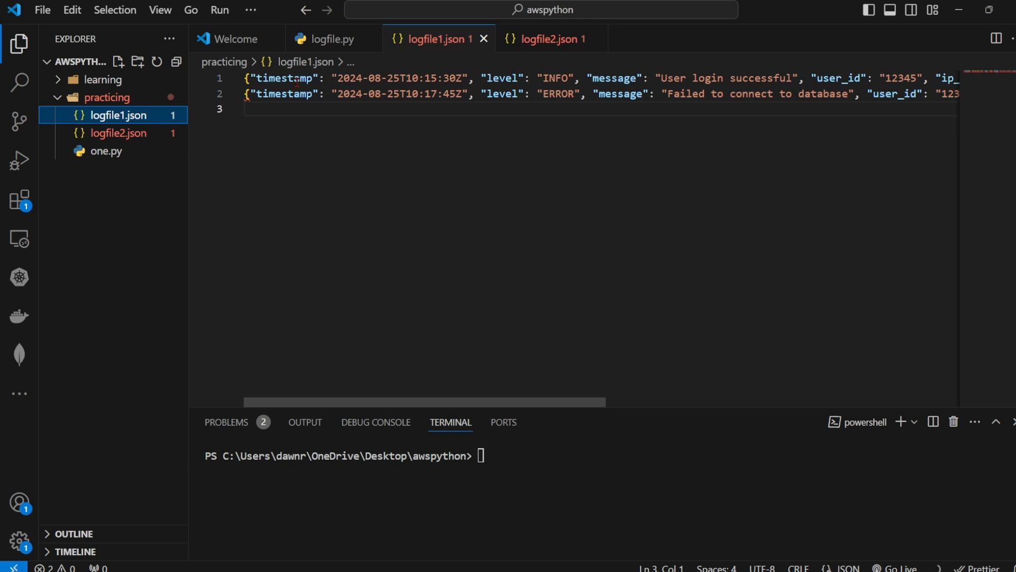
scroll(297, 80, right, 5)
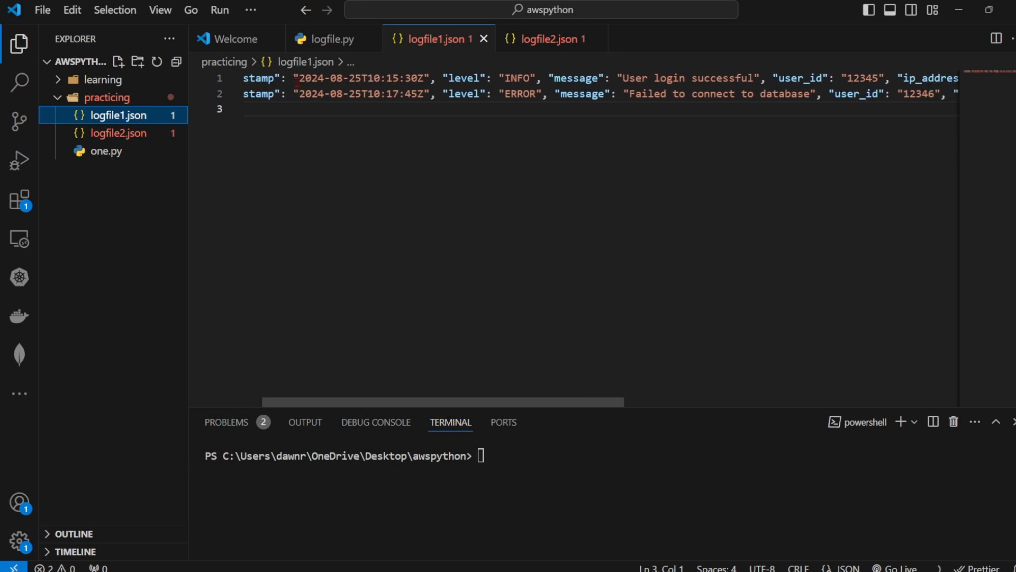
scroll(297, 80, right, 10)
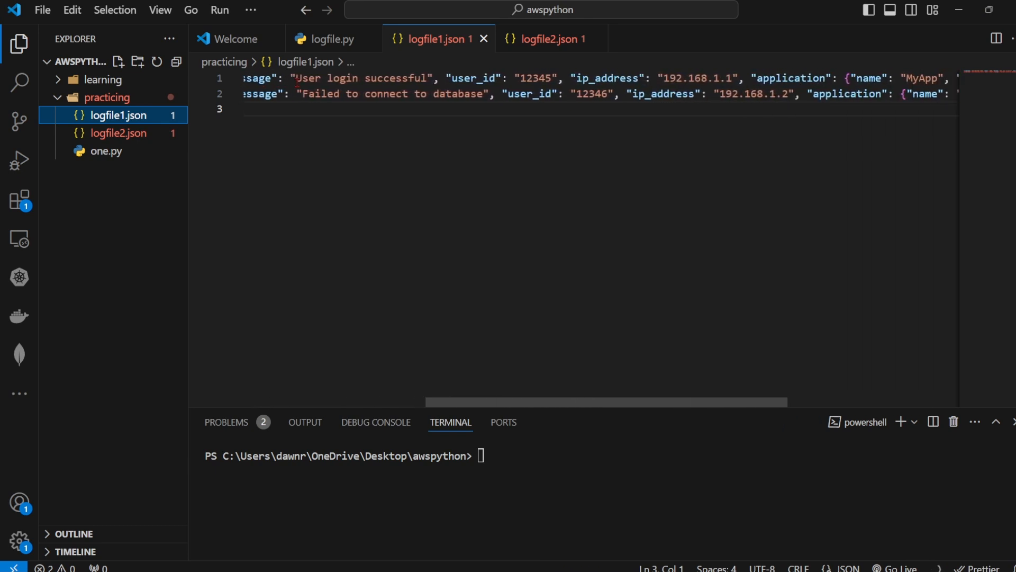
Read the remaining fields in logfile1.json and switch back to Athena to compare them with the logs table's columns
scroll(297, 80, right, 1)
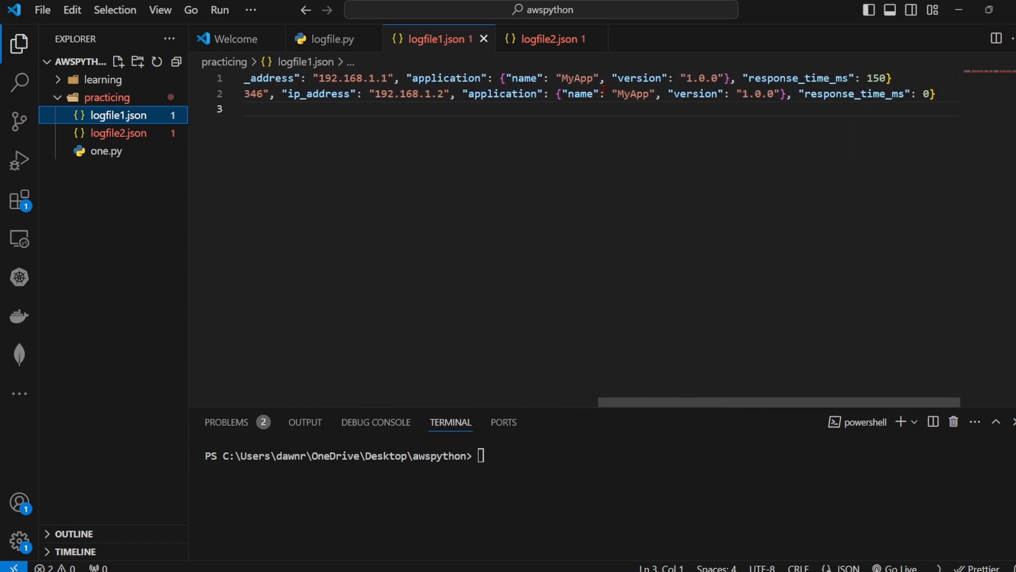
key(alt+Tab)
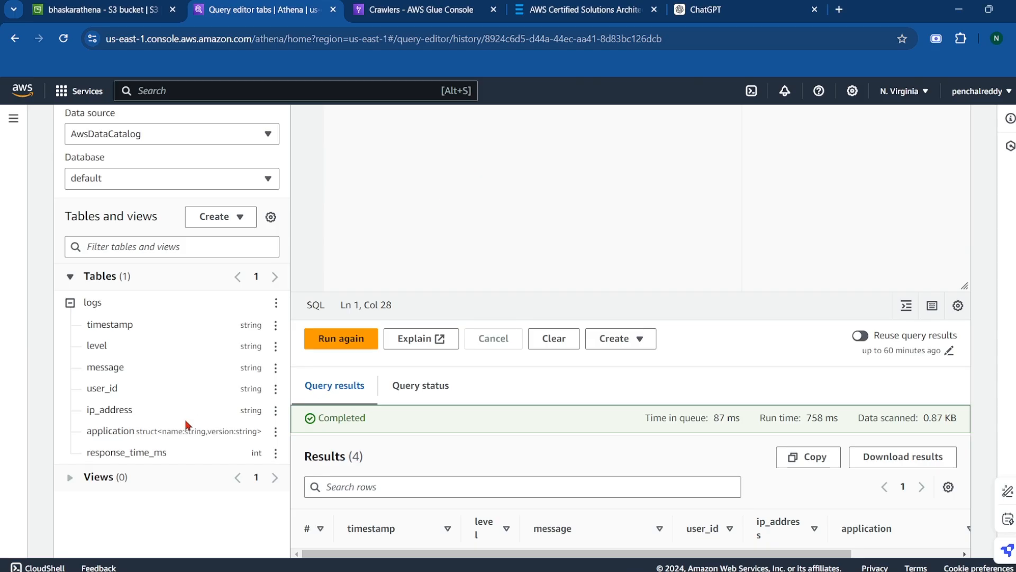
scroll(168, 431, down, 1)
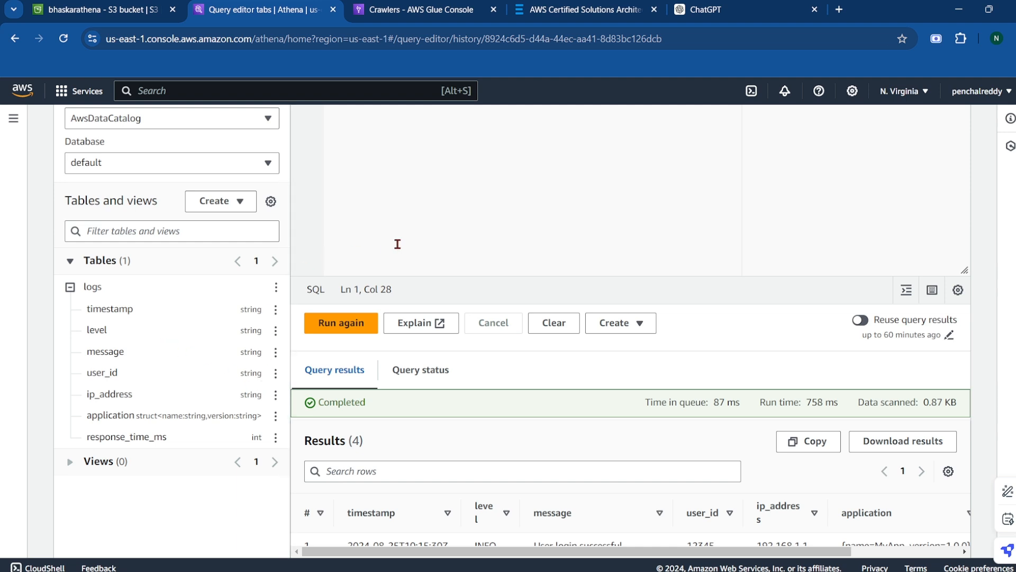
Switch to the PowerPoint slide to review the Q2 requirements on JSON log analysis, and return to the Athena query editor
key(alt+Tab)
key(alt+Tab)
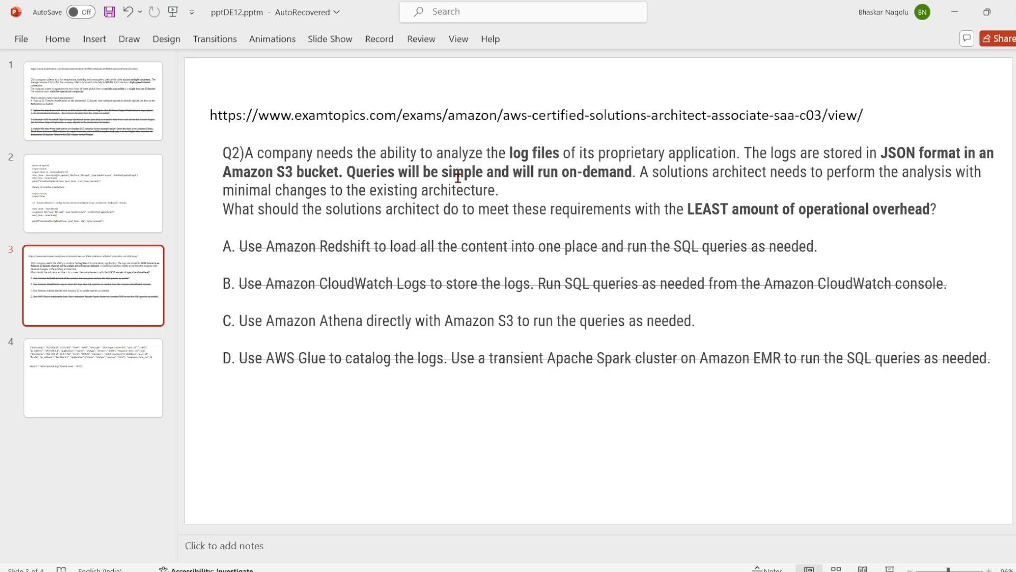
key(alt+Tab)
Delete the existing query text from Query 1 in the Athena editor
scroll(395, 170, up, 3)
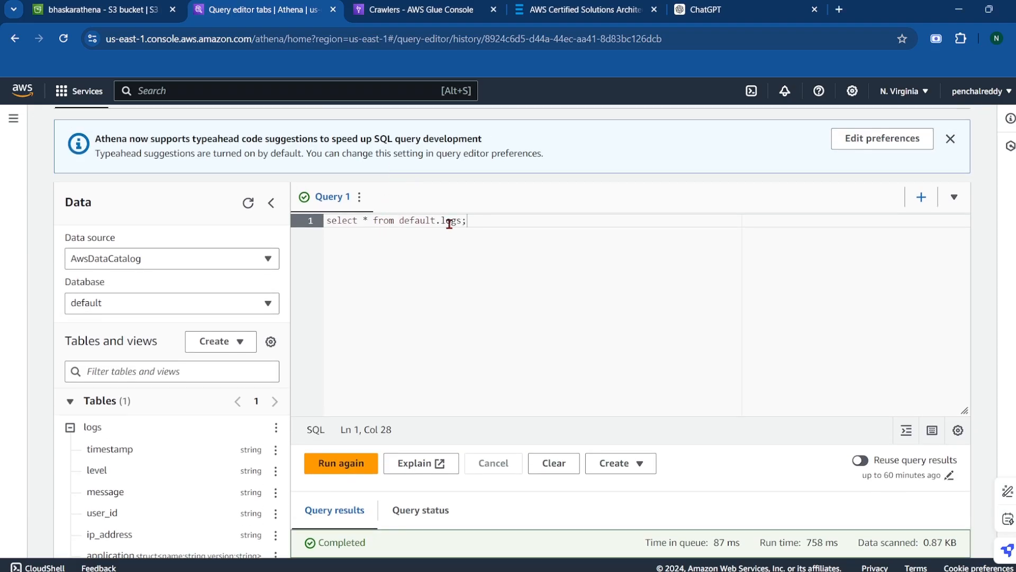
key(BackSpace)
key(BackSpace)
key(BackSpace)
key(BackSpace)
key(BackSpace)
key(BackSpace)
key(BackSpace)
key(BackSpace)
key(BackSpace)
key(BackSpace)
key(BackSpace)
key(BackSpace)
key(BackSpace)
key(BackSpace)
key(BackSpace)
key(BackSpace)
key(BackSpace)
key(BackSpace)
key(BackSpace)
key(BackSpace)
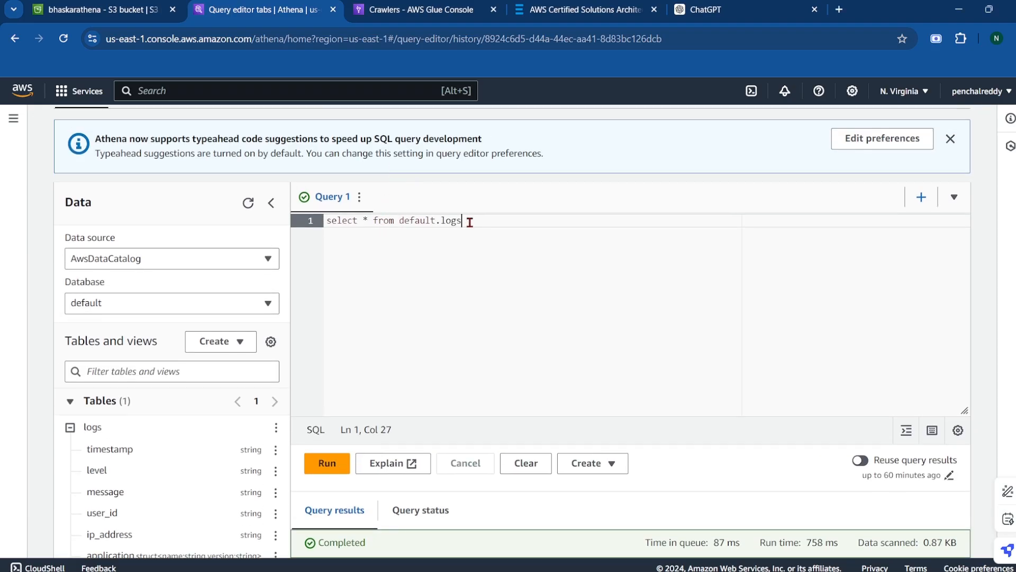
key(BackSpace)
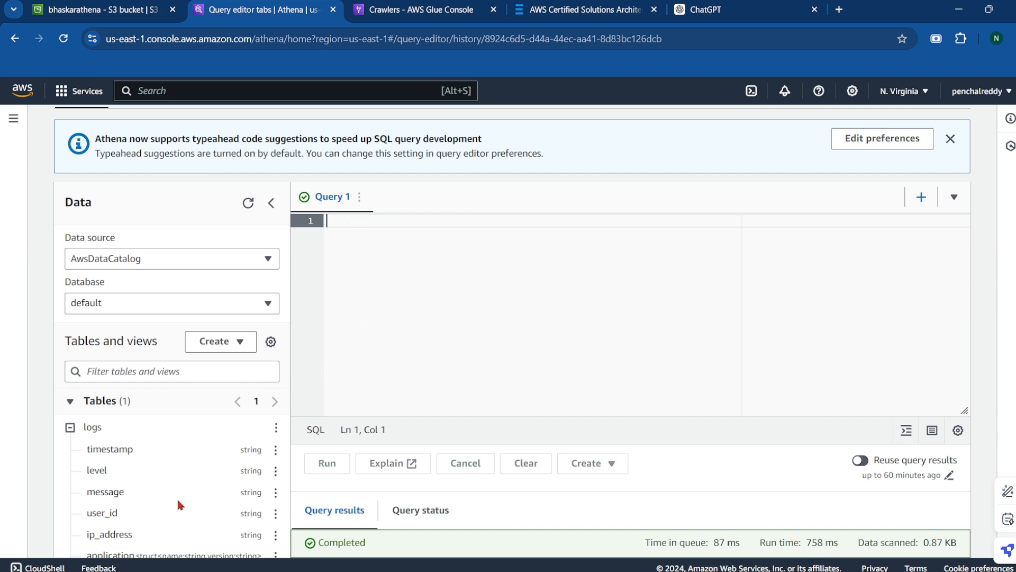
scroll(178, 500, down, 1)
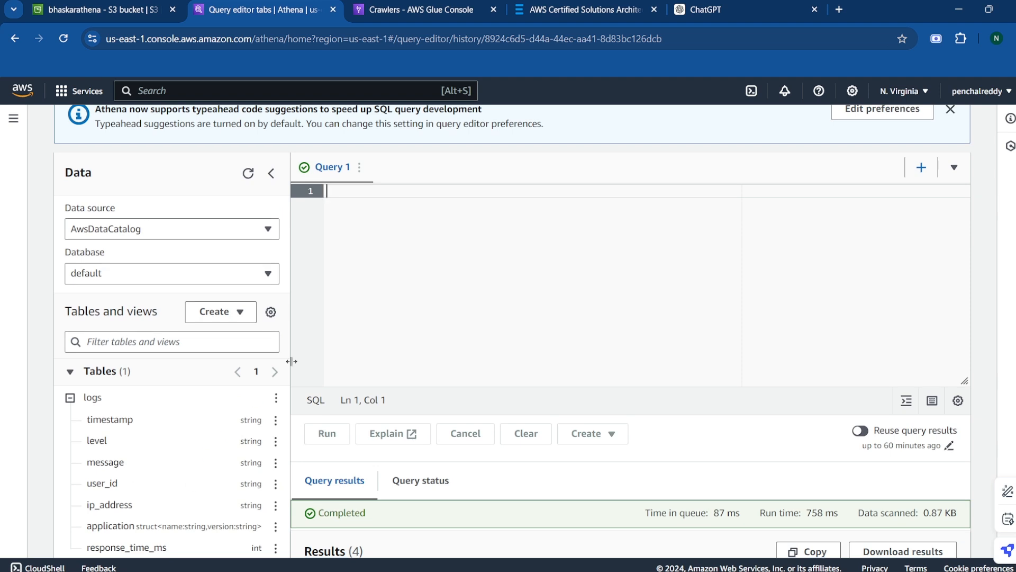
Try to run the query "select * from defaul.logs" in Query 1
text(s)
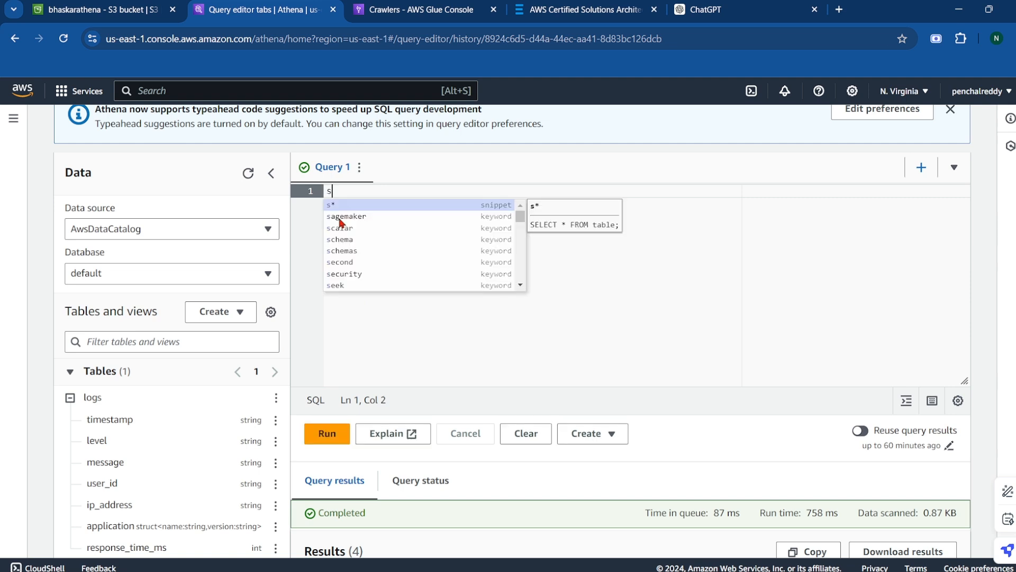
text(elect * from)
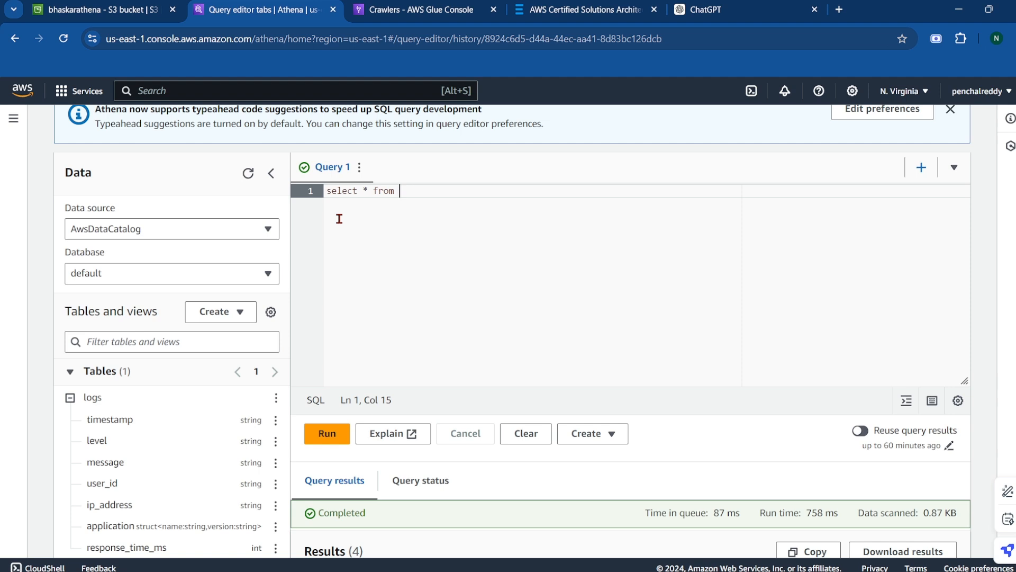
text(default)
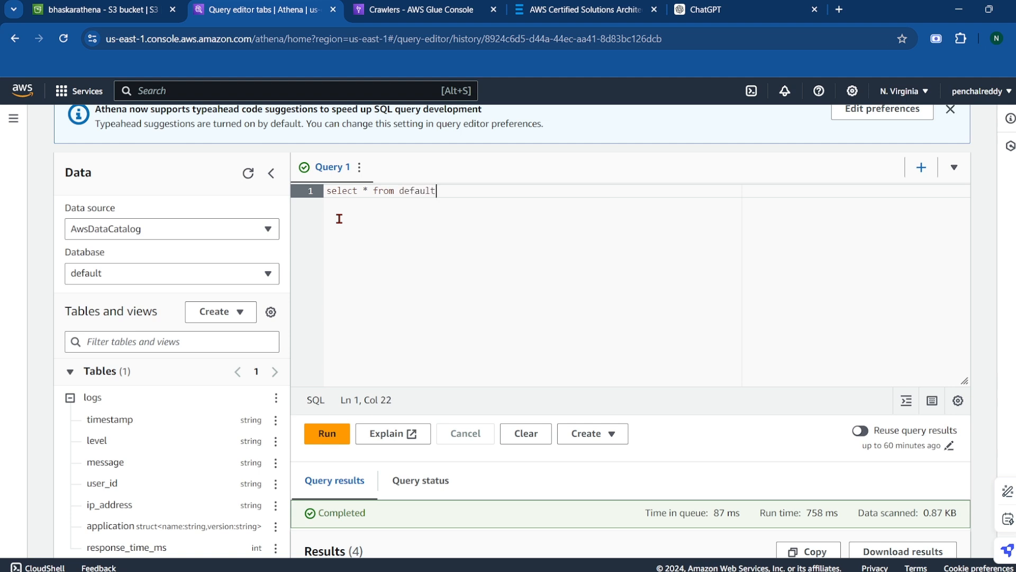
key(BackSpace)
text(.logs)
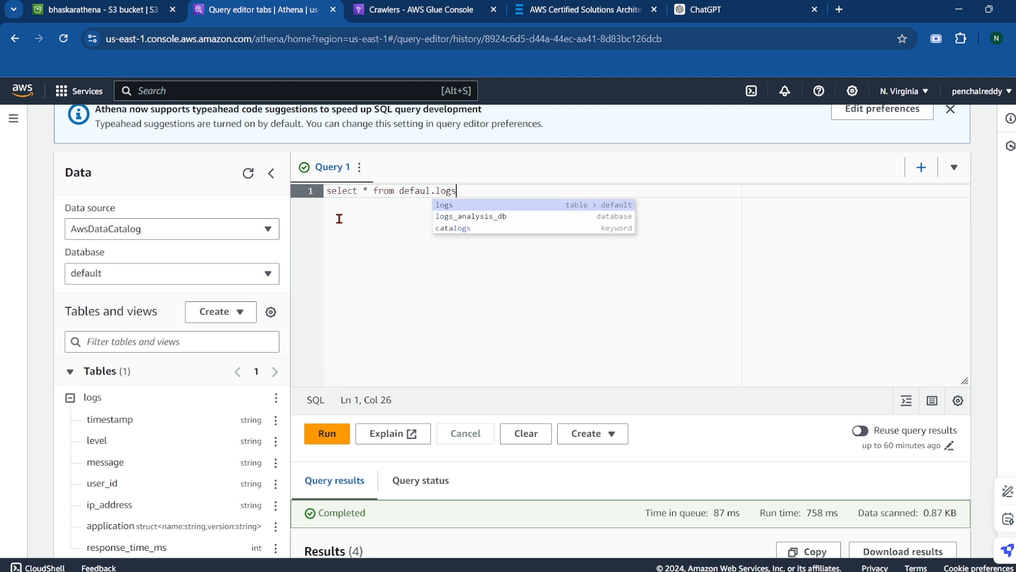
key(Escape)
click(330, 440)
scroll(431, 354, down, 2)
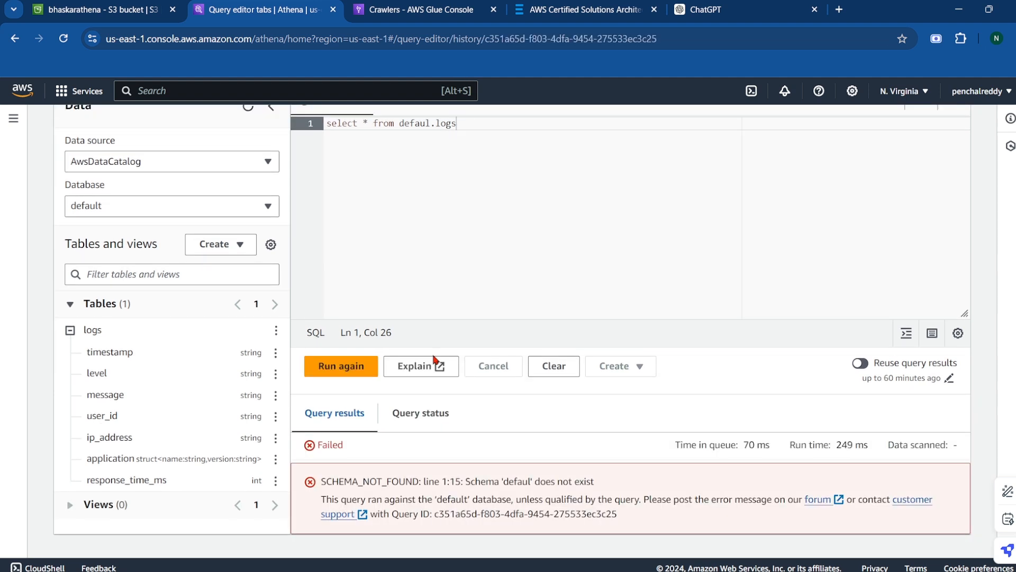
Correct the database name in the query to default, run "select * from default.logs" and view the result rows
scroll(433, 279, up, 2)
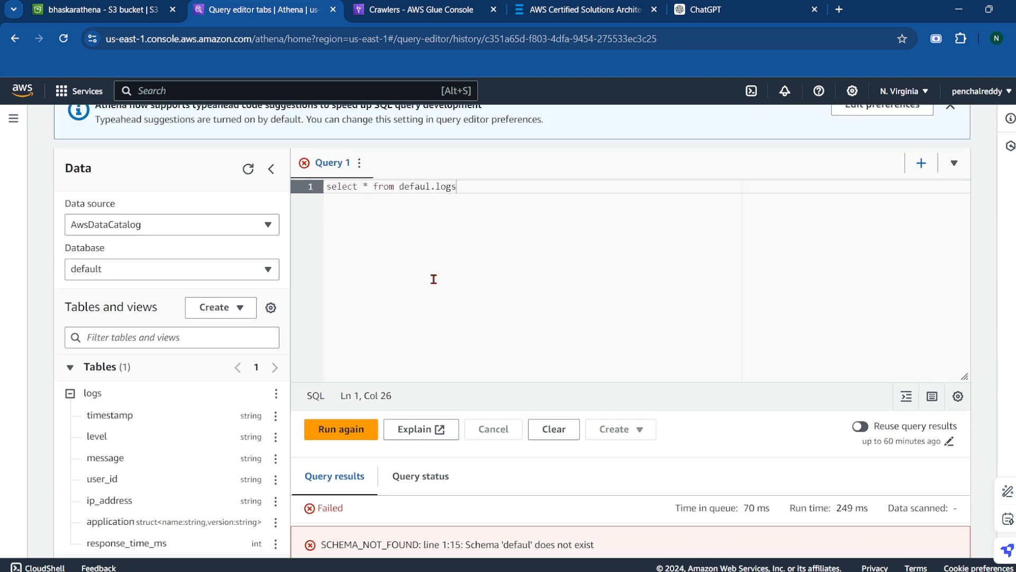
click(431, 194)
text(t)
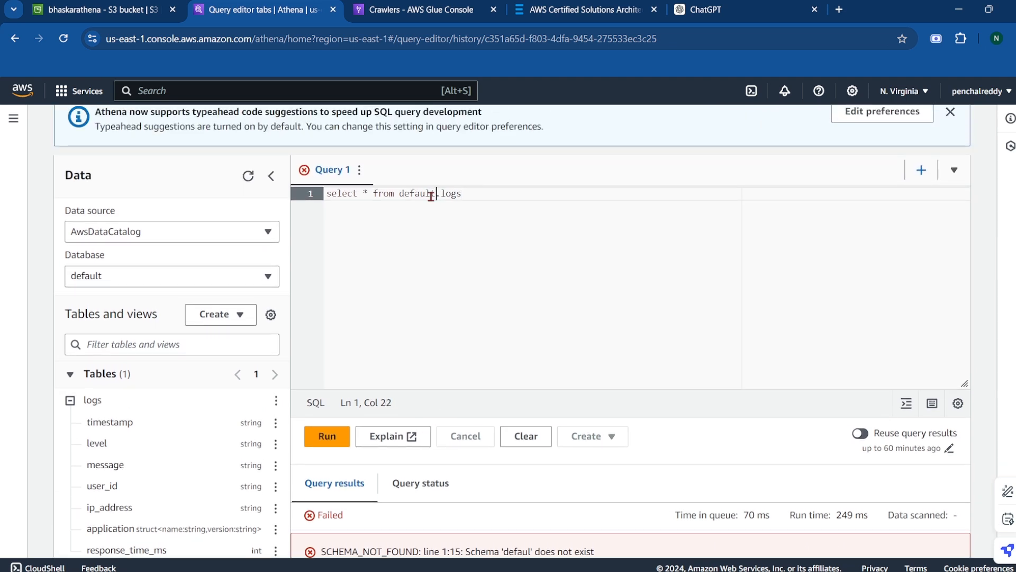
click(327, 436)
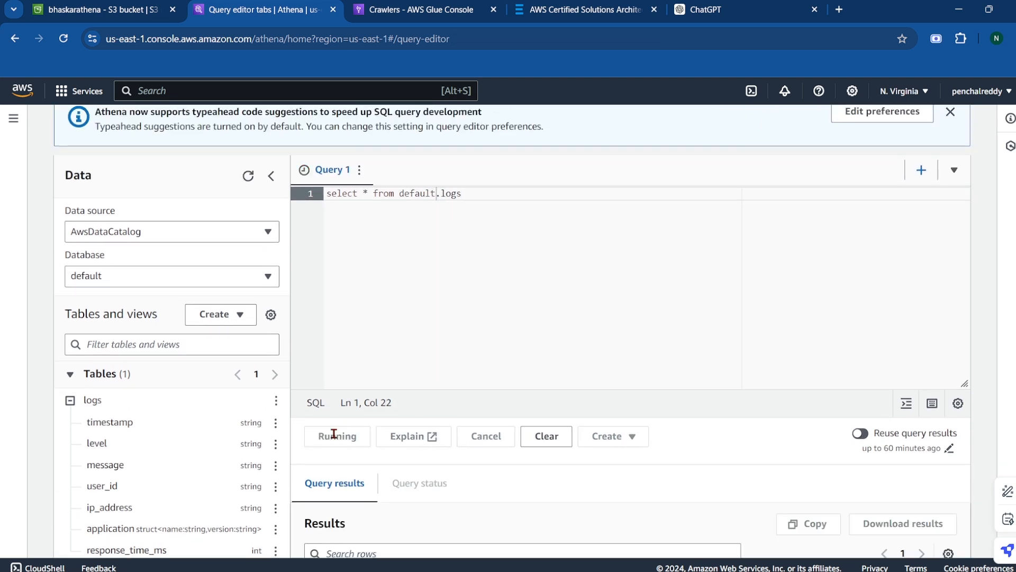
scroll(544, 272, down, 2)
scroll(544, 273, down, 1)
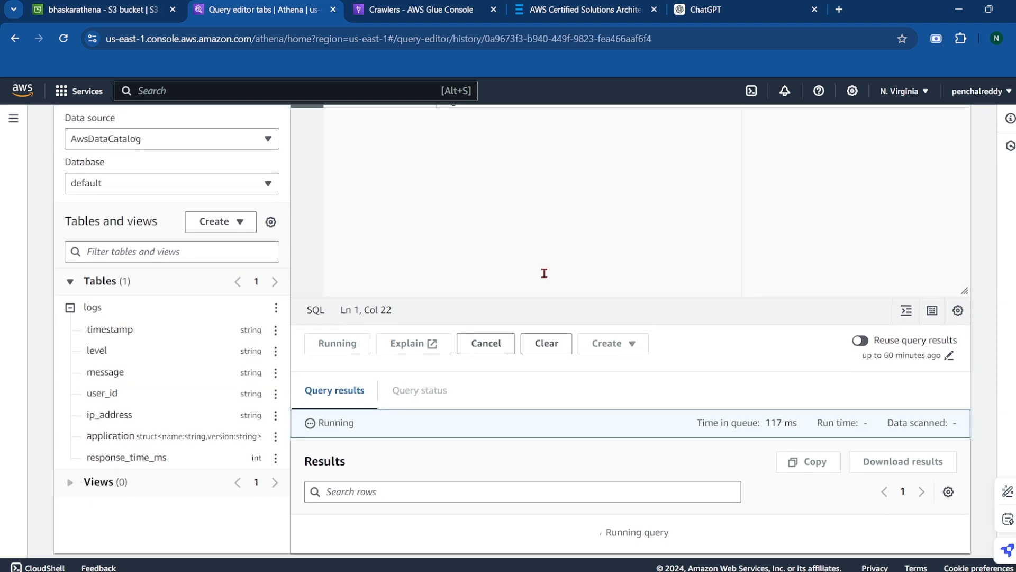
scroll(542, 410, down, 3)
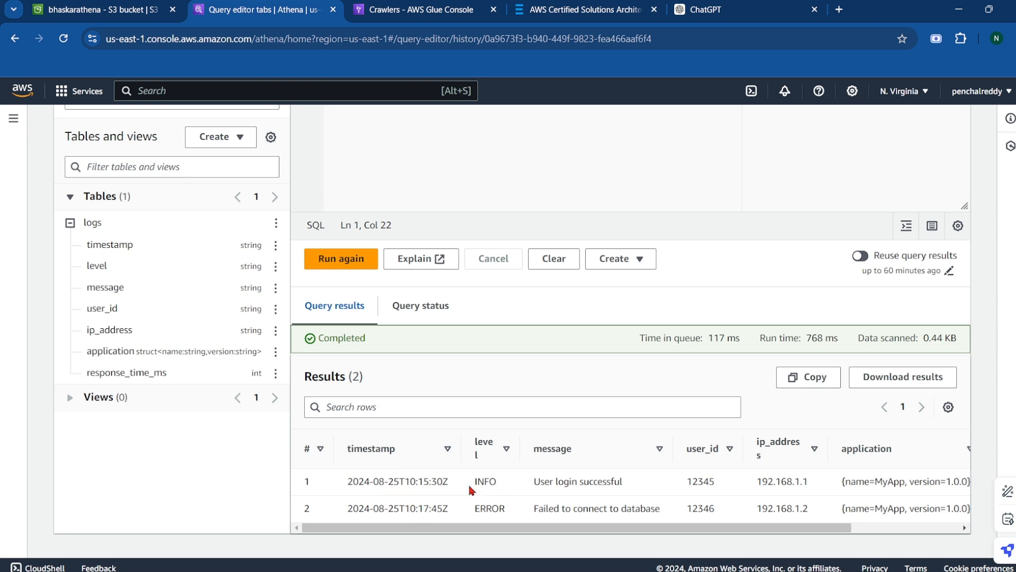
Compare the Athena query results with the records in logfile1.json in Visual Studio Code
key(alt+Tab)
key(alt+Tab)
key(alt+Tab)
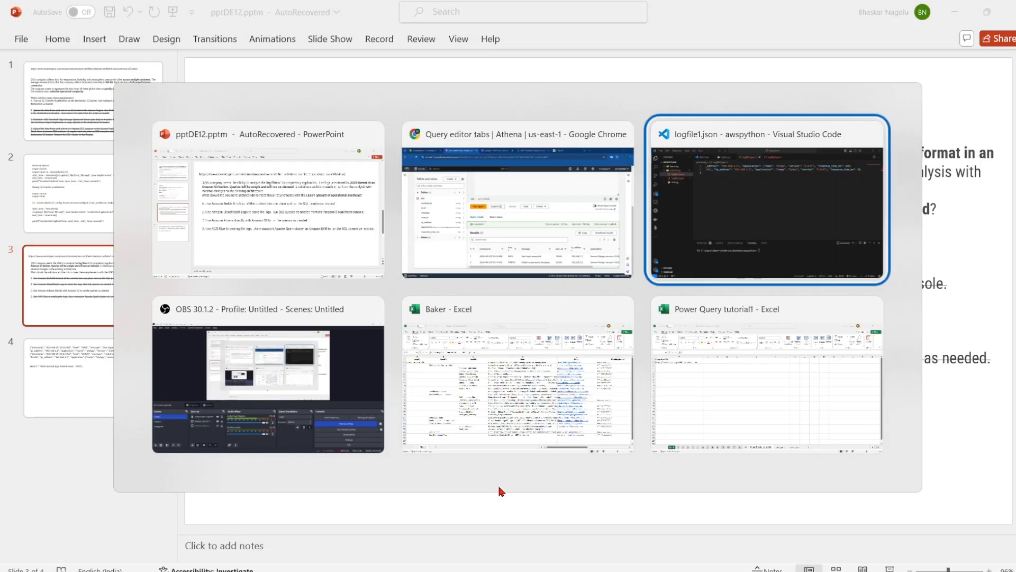
scroll(348, 167, left, 10)
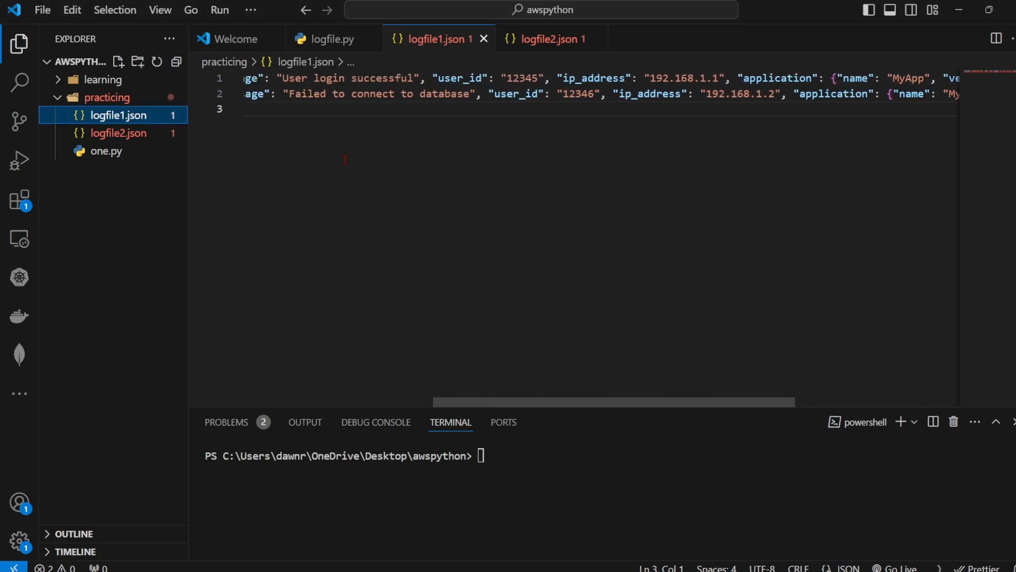
scroll(345, 160, left, 2)
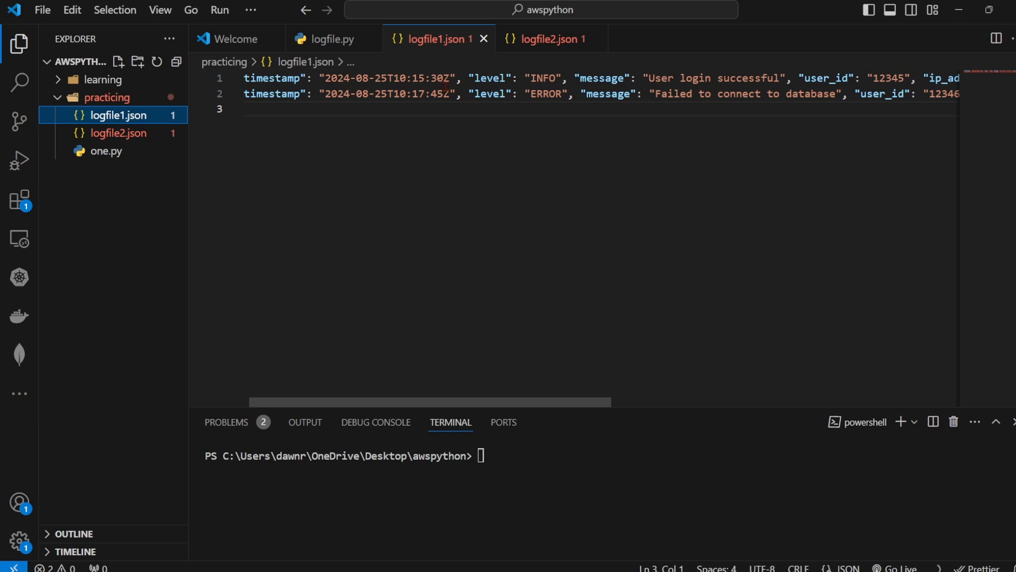
scroll(441, 87, left, 2)
key(alt)
key(alt+Tab)
key(alt+Tab)
key(alt+Tab)
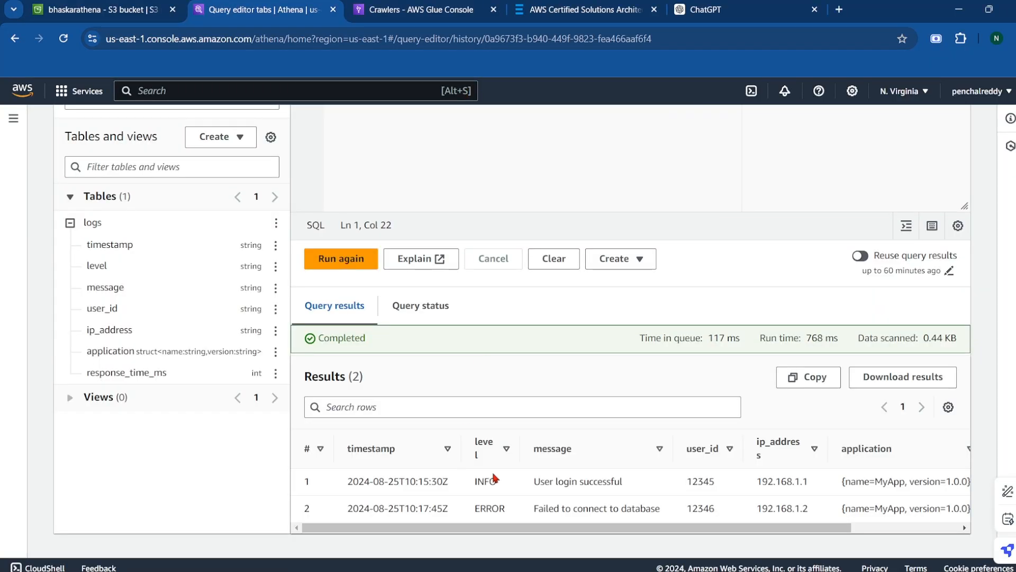
key(alt+Tab)
key(alt+Tab)
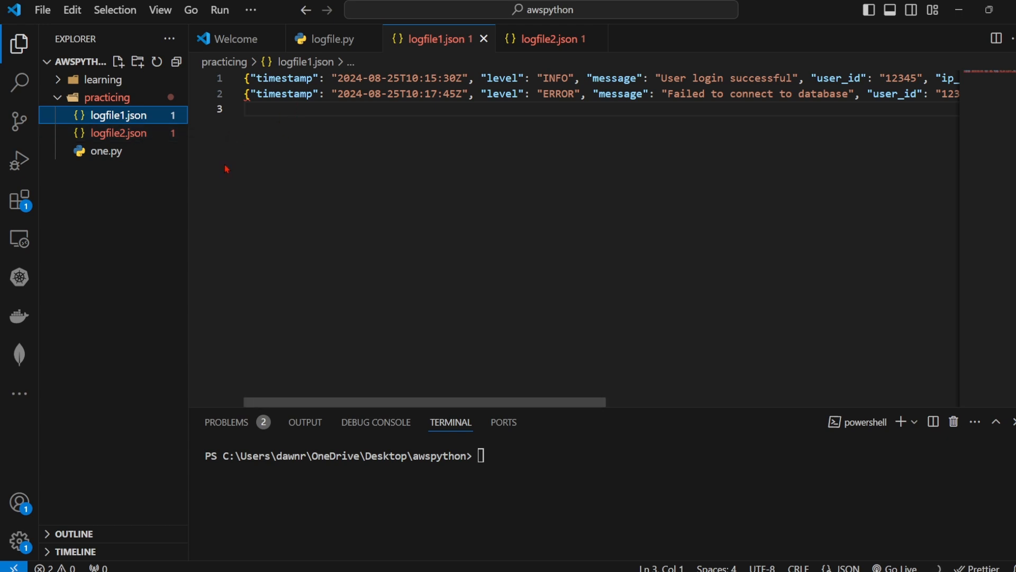
key(alt+Tab)
key(alt+Tab)
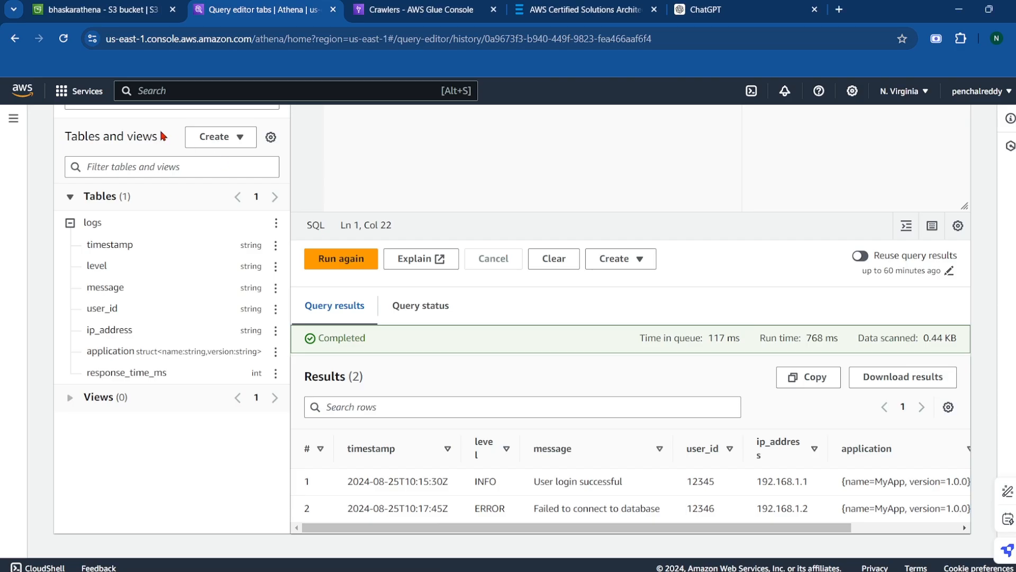
Upload logfile2.json to the logs/ folder of the bhaskarathena S3 bucket
click(119, 12)
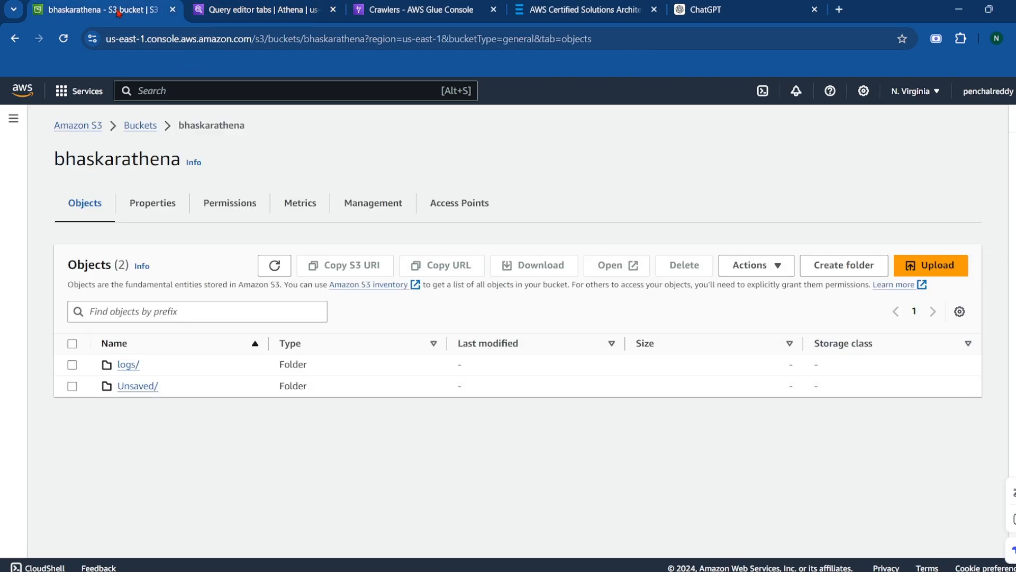
click(127, 365)
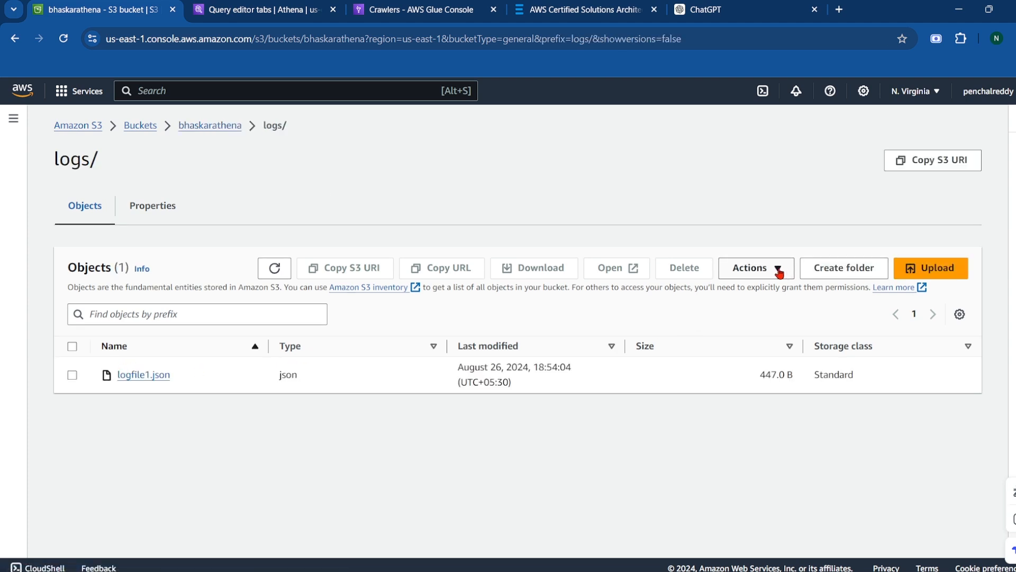
click(930, 267)
click(457, 305)
click(201, 129)
click(405, 269)
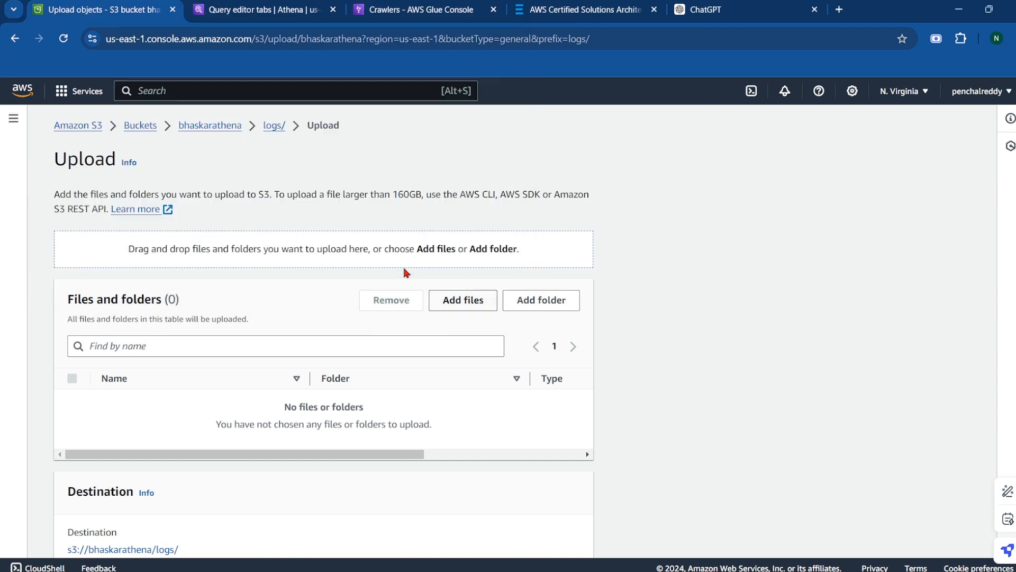
scroll(381, 423, down, 3)
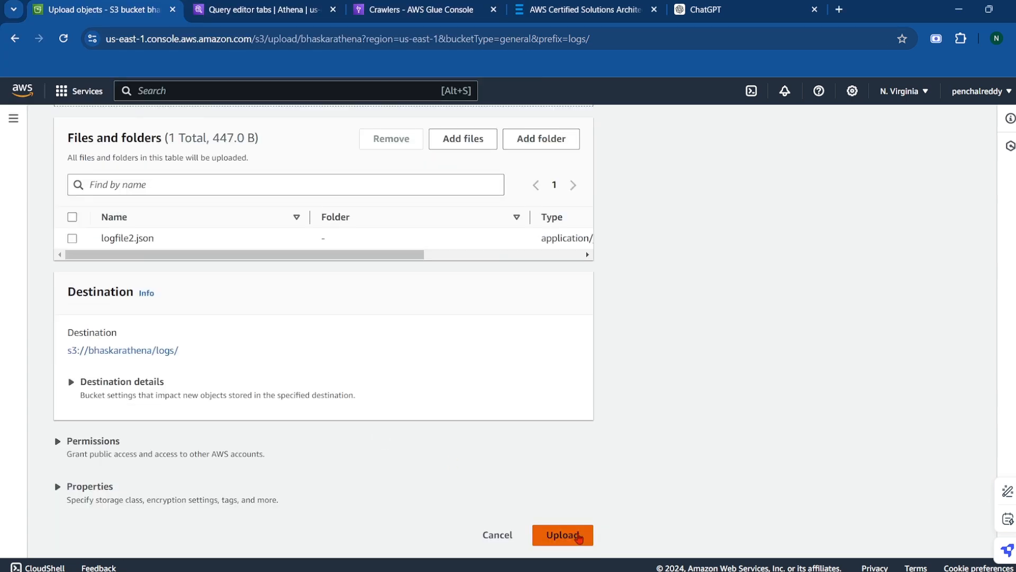
click(579, 537)
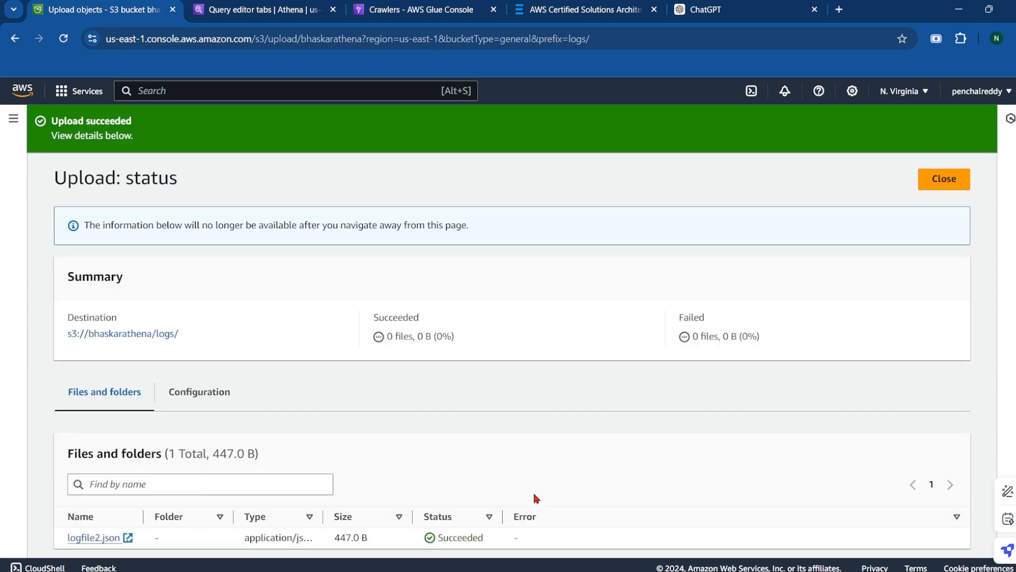
Return to the Athena query editor, rerun the query on default.logs and view the updated result rows
click(263, 10)
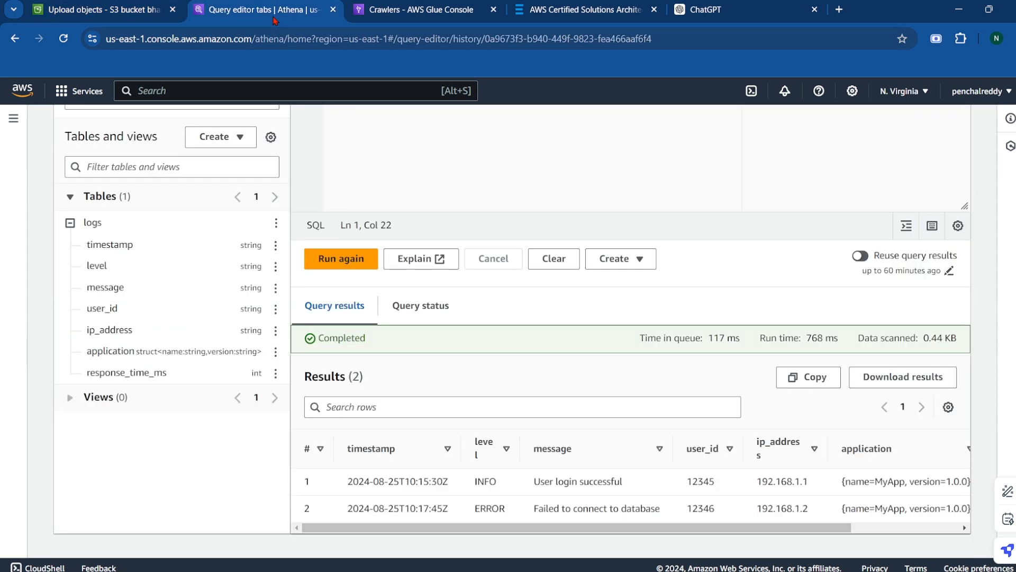
scroll(437, 292, up, 5)
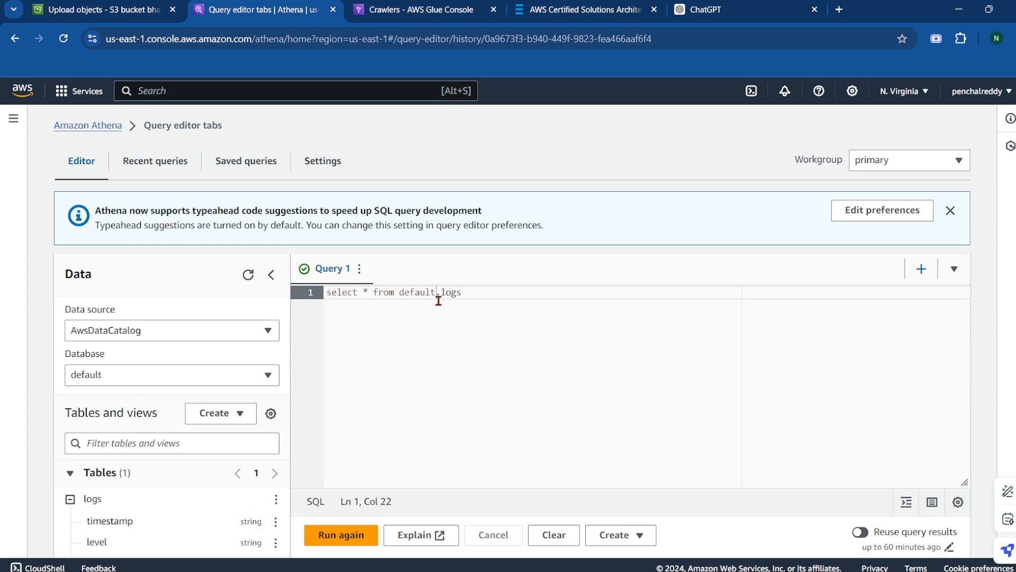
scroll(443, 293, down, 5)
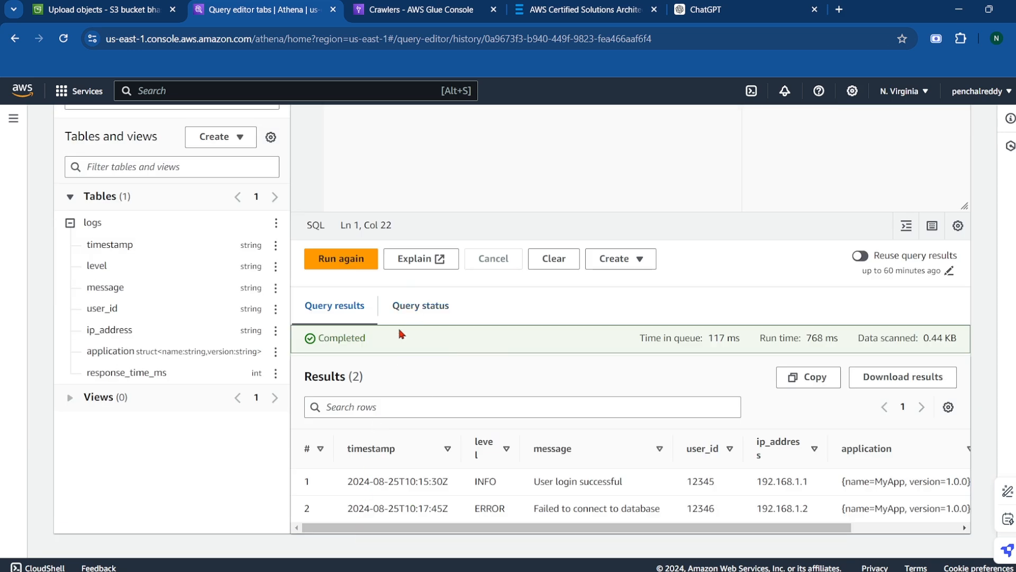
click(342, 260)
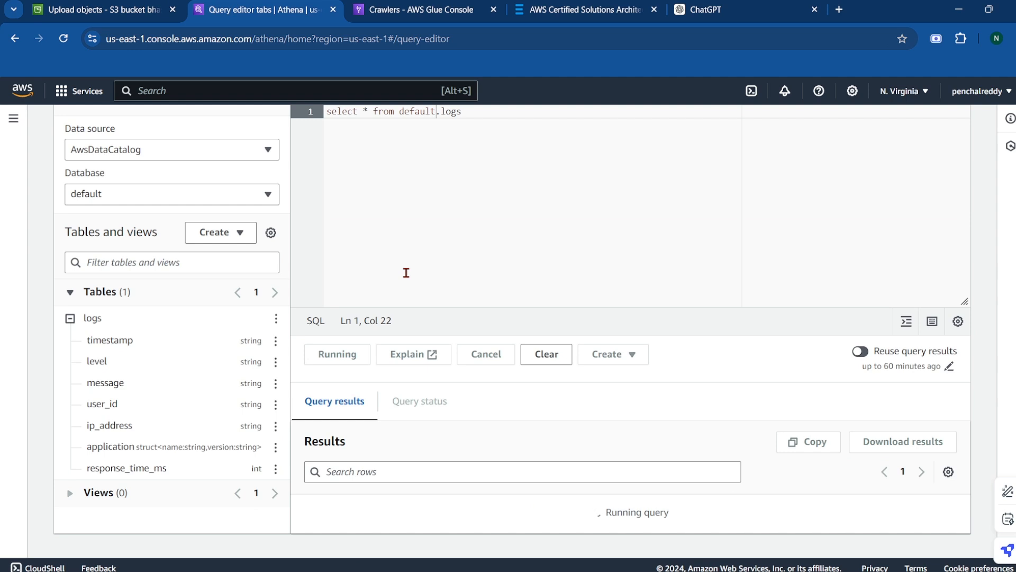
scroll(387, 512, down, 3)
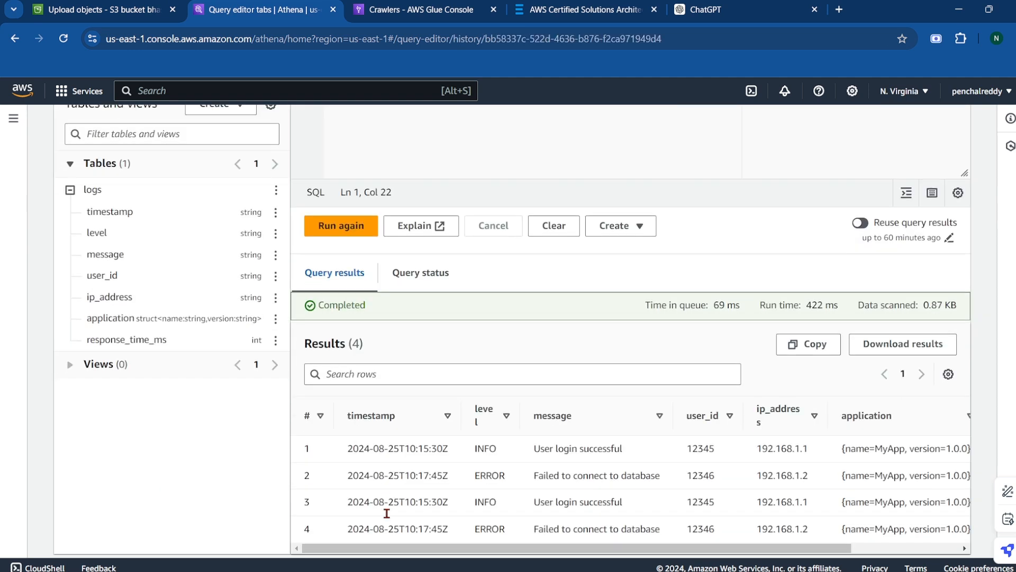